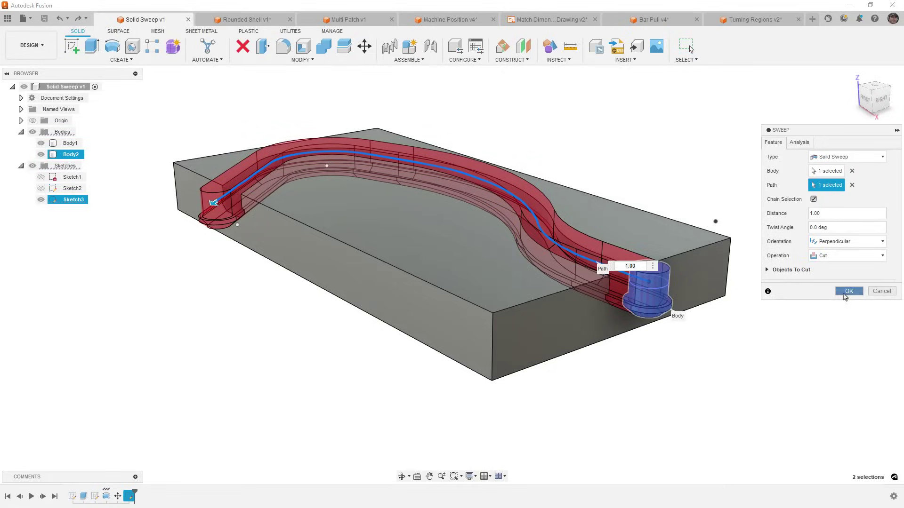
Finish the solid sweep cut through the block, and match the drawing's 67 dimension to the 82±.15 dimension
{"action": "left_click", "coordinate": [843, 288]}
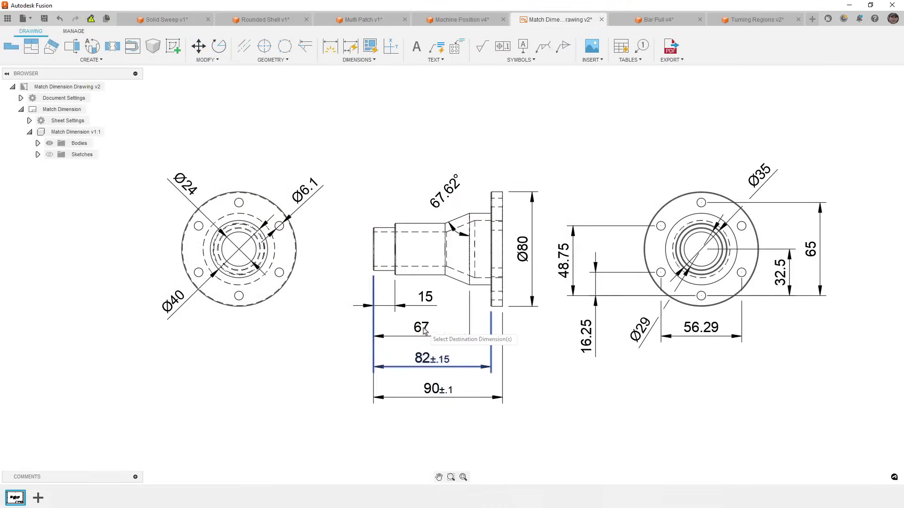
{"action": "left_click", "coordinate": [423, 331]}
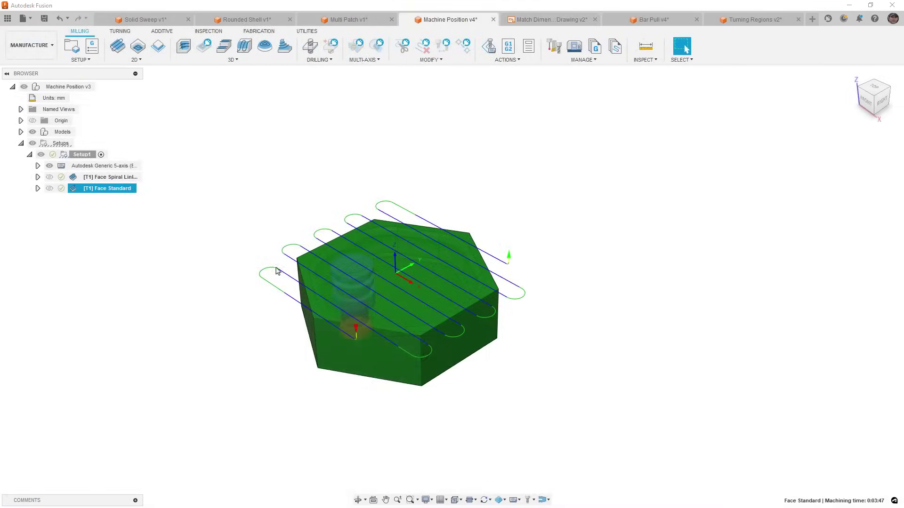
Show the machining time of the Face Spiral Linking operation in Setup1
{"action": "right_click", "coordinate": [106, 177]}
{"action": "left_click", "coordinate": [142, 275]}
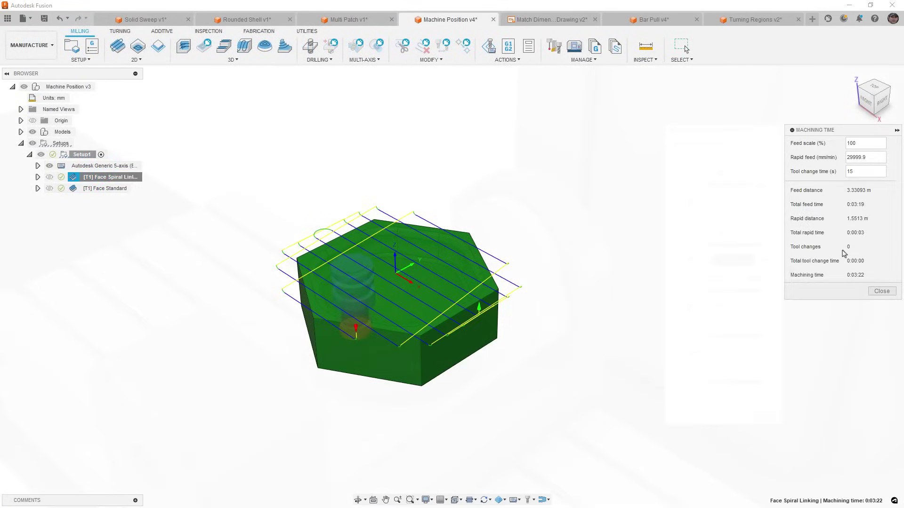
Preview the machine movements for Setup1 by jogging the table's X axis to 428.571 and moving its B axis slightly negative
{"action": "mouse_move", "coordinate": [732, 291]}
{"action": "left_mouse_down"}
{"action": "mouse_move", "coordinate": [747, 287]}
{"action": "mouse_move", "coordinate": [744, 294]}
{"action": "left_mouse_up"}
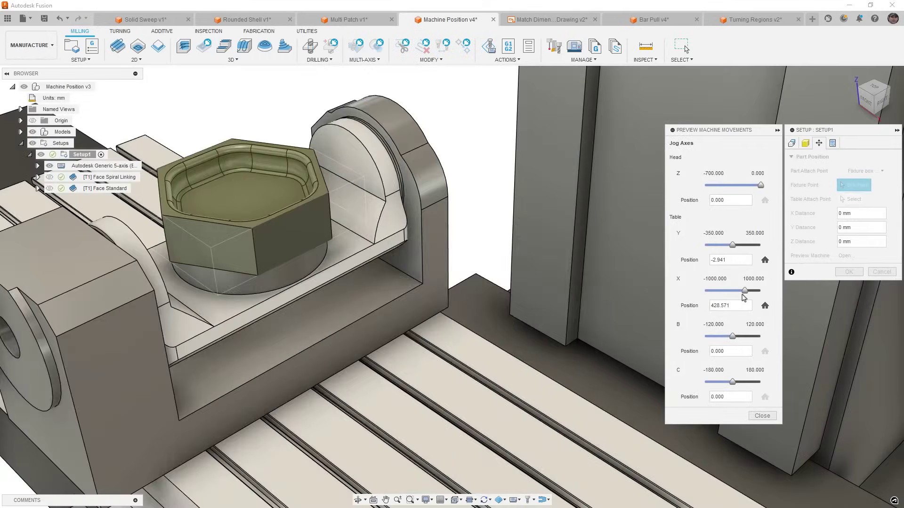
{"action": "mouse_move", "coordinate": [732, 336]}
{"action": "left_mouse_down"}
{"action": "mouse_move", "coordinate": [742, 337]}
{"action": "mouse_move", "coordinate": [728, 337]}
{"action": "left_mouse_up"}
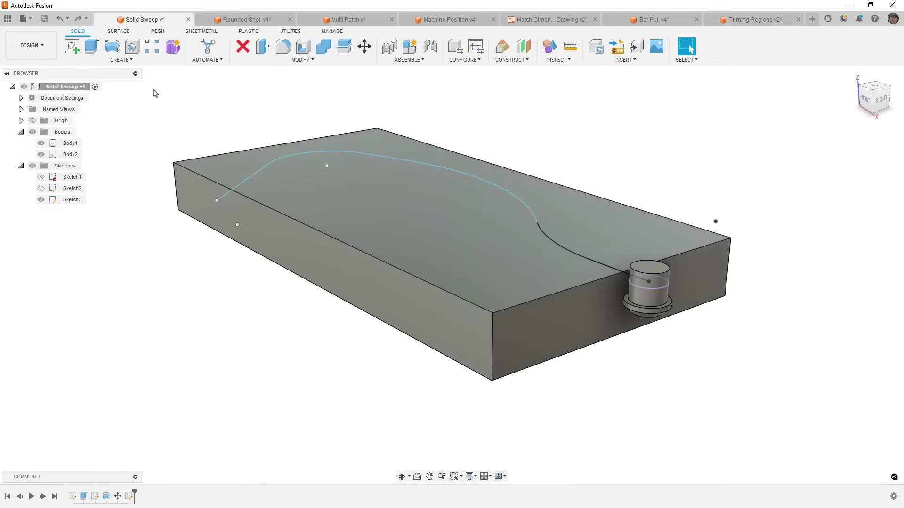
Cut a channel through the block with a Solid Sweep of the flanged cylinder body along the curved sketch path, perpendicular orientation, distance 1.00
{"action": "left_click", "coordinate": [122, 60]}
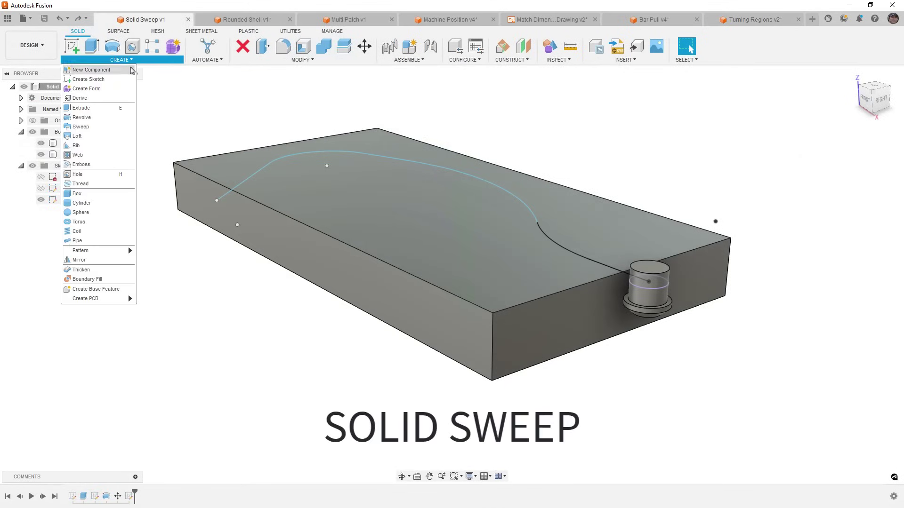
{"action": "left_click", "coordinate": [97, 120]}
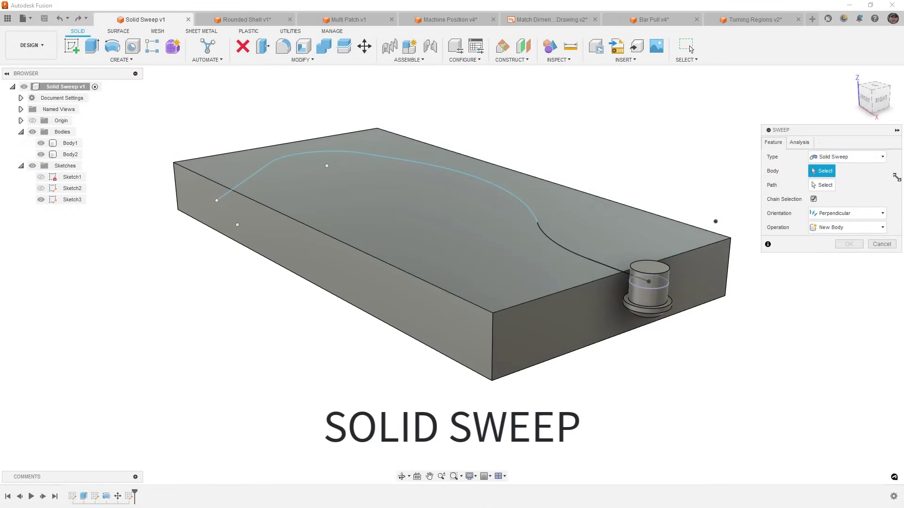
{"action": "left_click", "coordinate": [878, 158]}
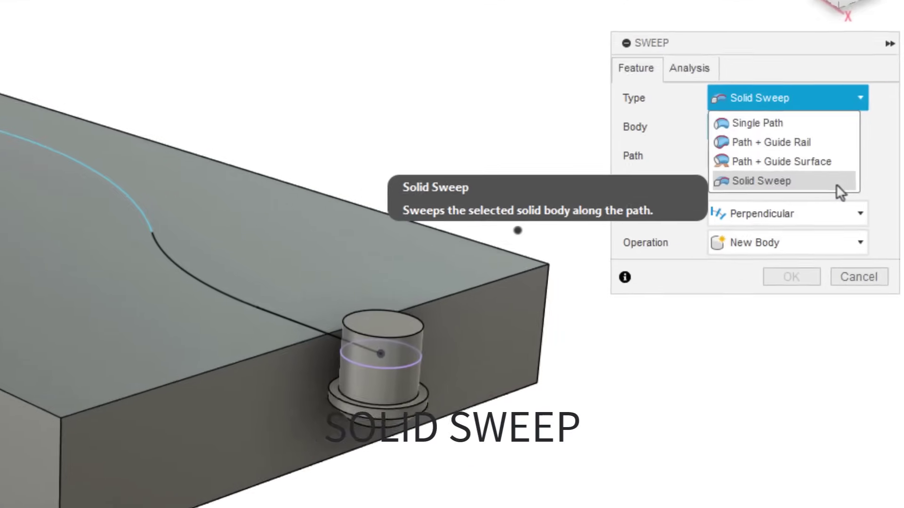
{"action": "left_click", "coordinate": [874, 198]}
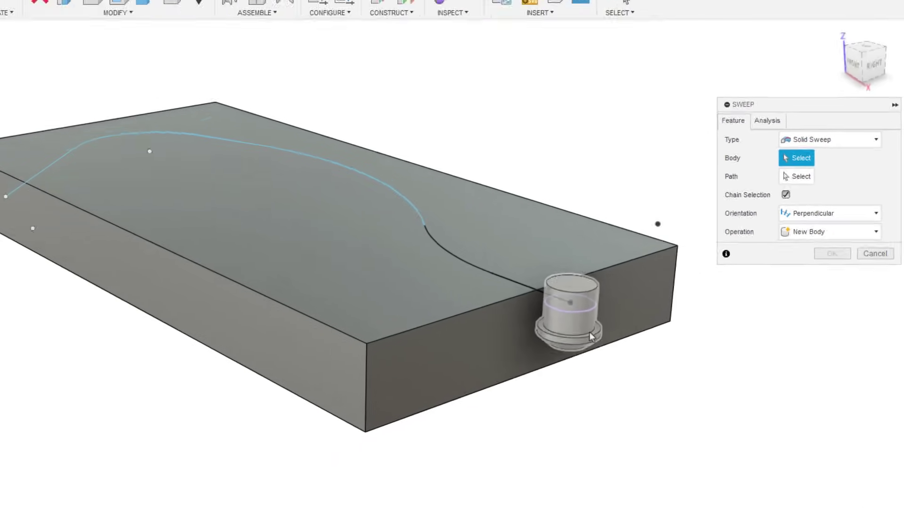
{"action": "left_click", "coordinate": [590, 332]}
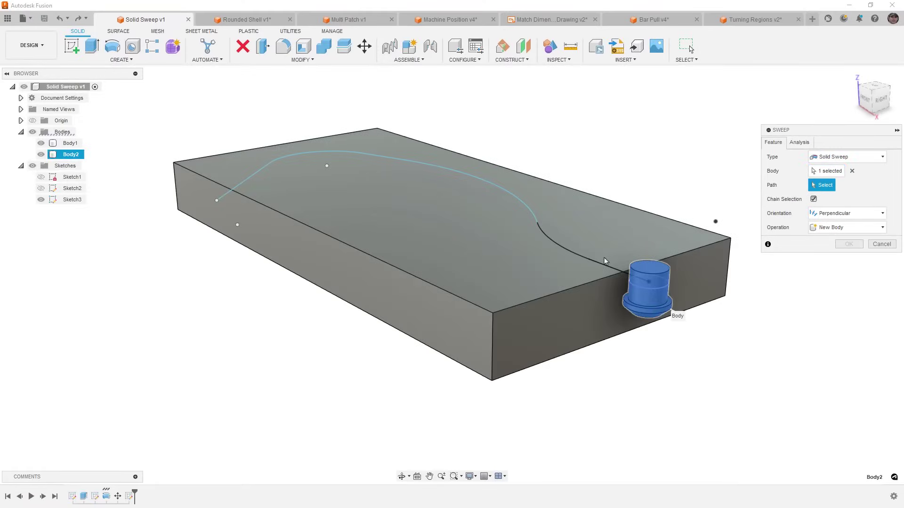
{"action": "left_click", "coordinate": [599, 264]}
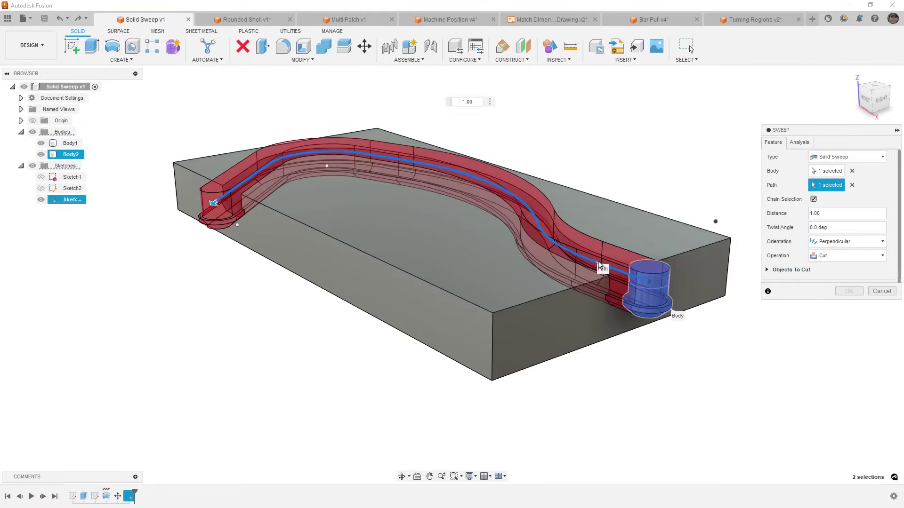
{"action": "left_click", "coordinate": [846, 291]}
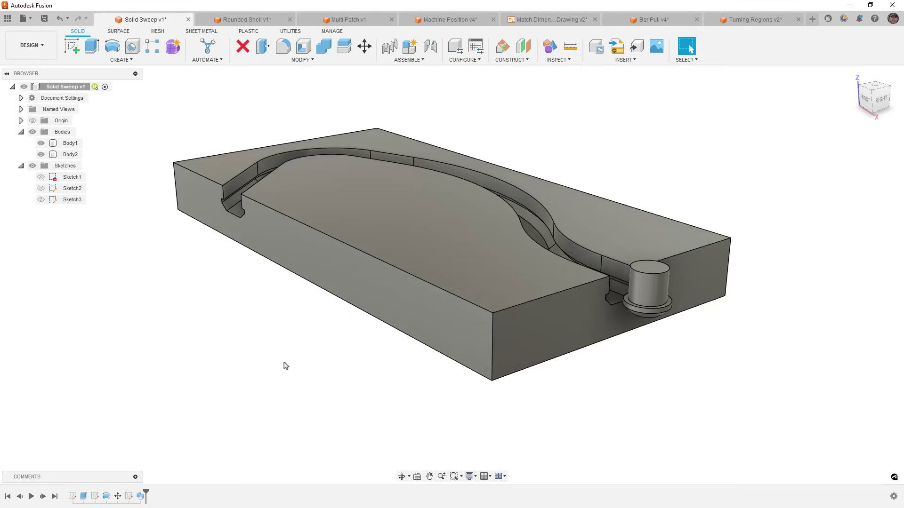
Reopen the sweep feature and review its available sweep types, keeping Solid Sweep
{"action": "left_click", "coordinate": [140, 496]}
{"action": "double_click", "coordinate": [140, 496]}
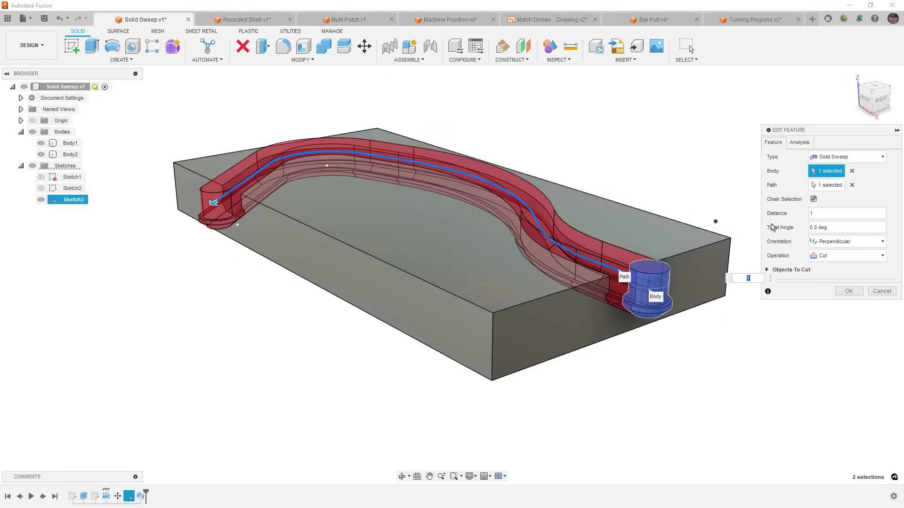
{"action": "left_click", "coordinate": [848, 157]}
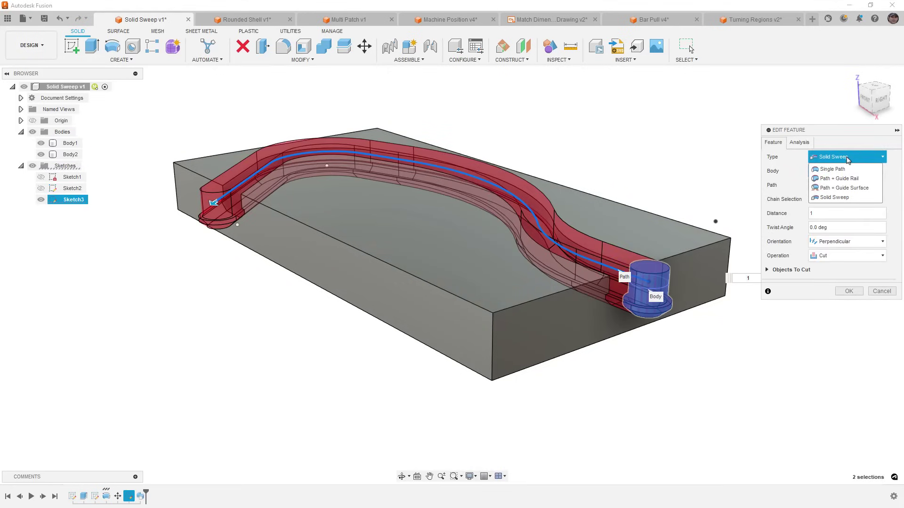
{"action": "left_click", "coordinate": [849, 159]}
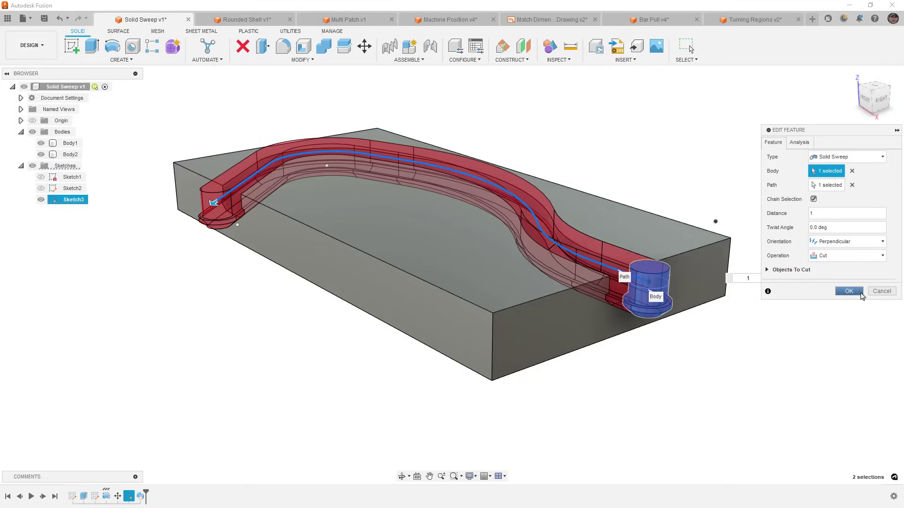
{"action": "left_click", "coordinate": [859, 292]}
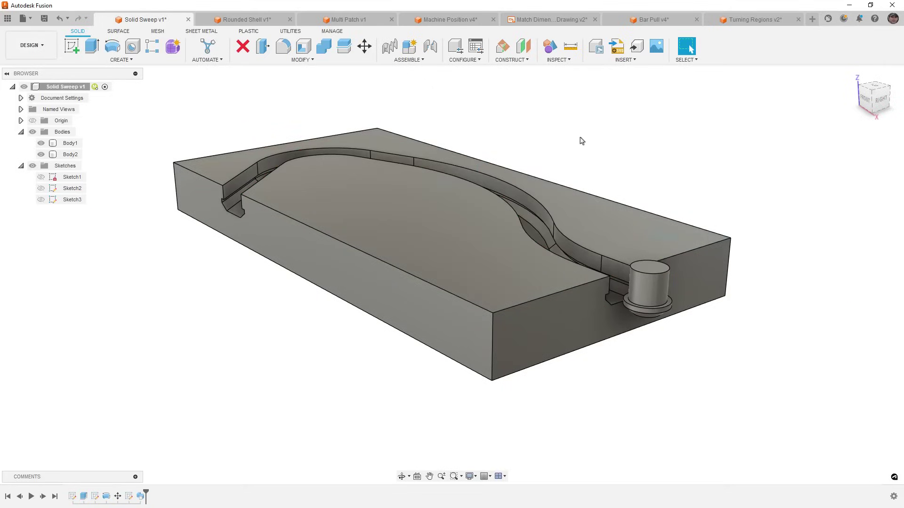
In the Rounded Shell design, edit the shell feature to use the rounded shell type with a 5 mm inside thickness
{"action": "left_click", "coordinate": [259, 21]}
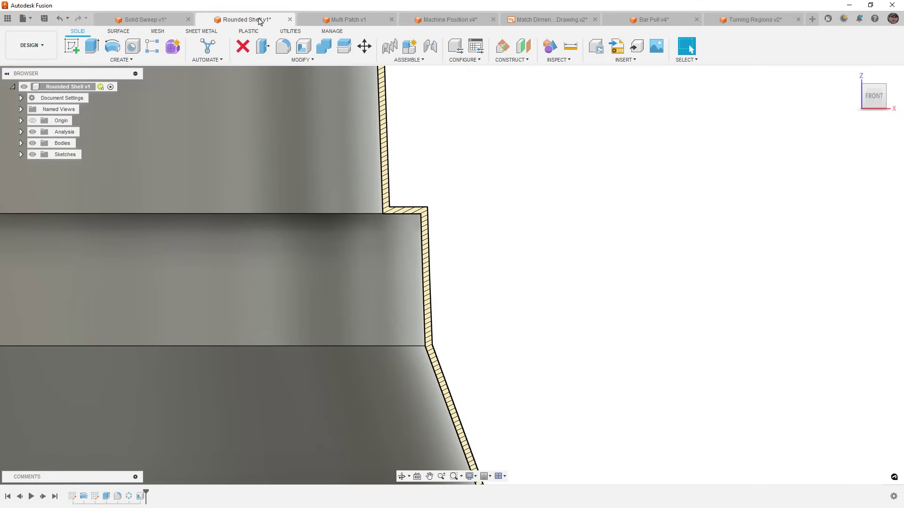
{"action": "left_click", "coordinate": [142, 497]}
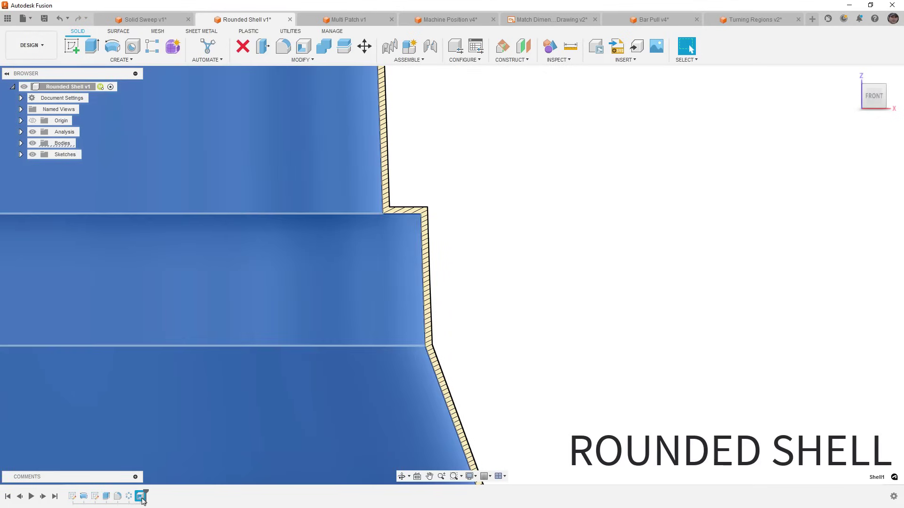
{"action": "double_click", "coordinate": [141, 497]}
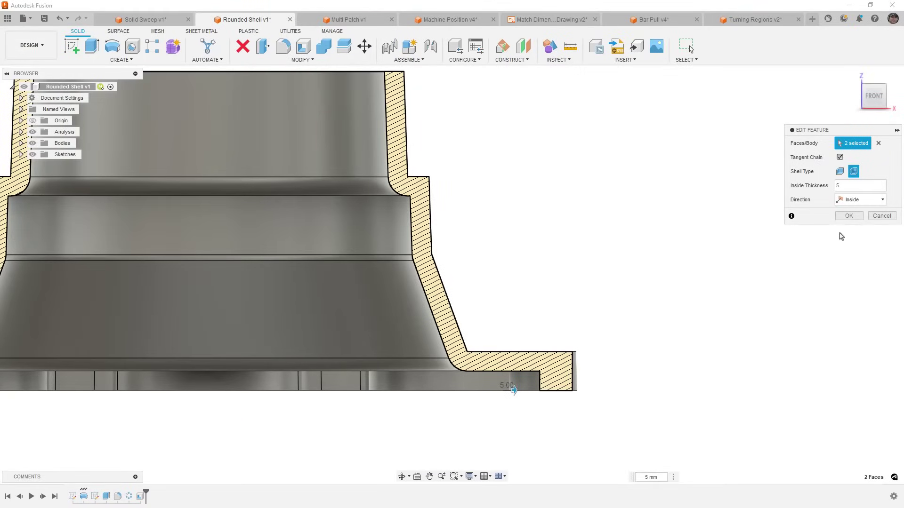
{"action": "left_click", "coordinate": [849, 215]}
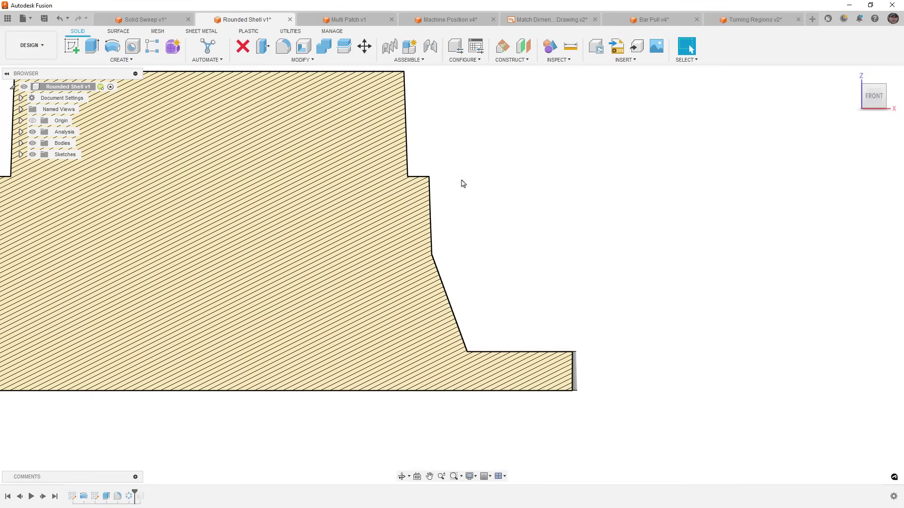
Fillet the outer shoulder edge and the base flange's upper edge at 5 mm, then roll the timeline forward past the shell
{"action": "key", "text": "f"}
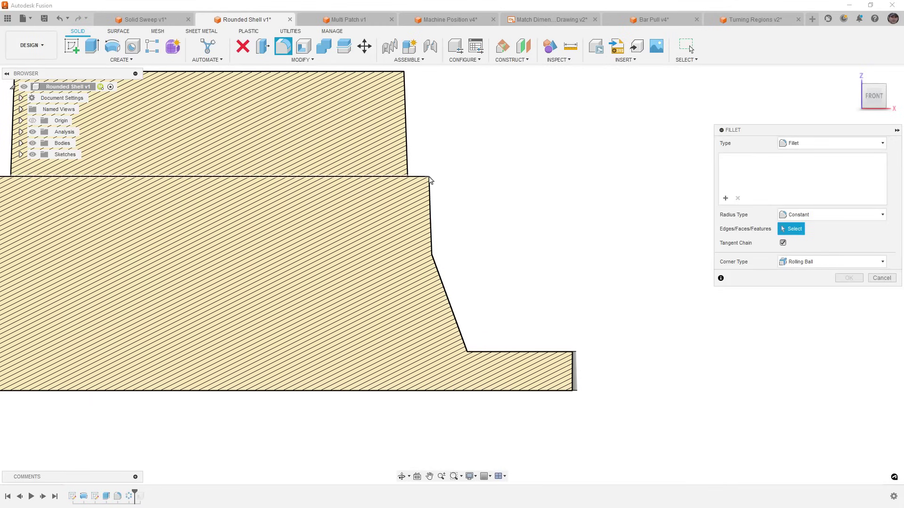
{"action": "left_click", "coordinate": [429, 177]}
{"action": "left_click", "coordinate": [576, 354]}
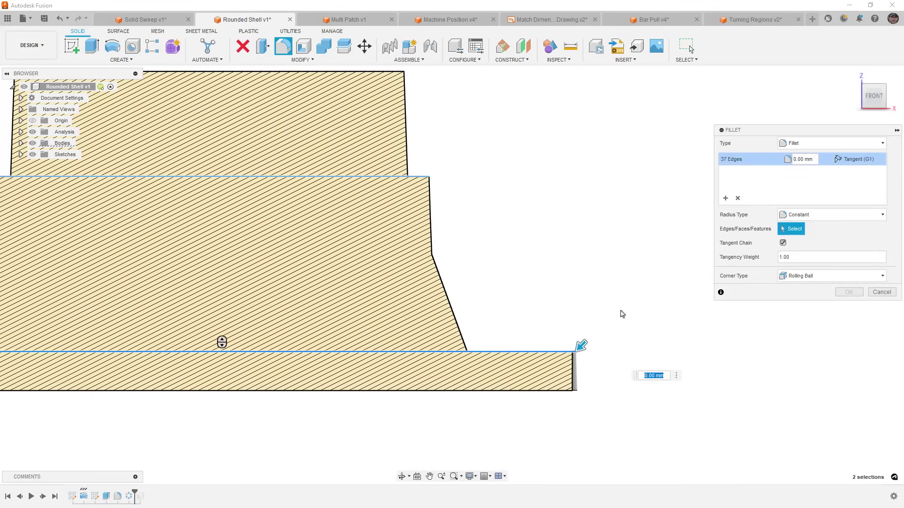
{"action": "type", "text": "5"}
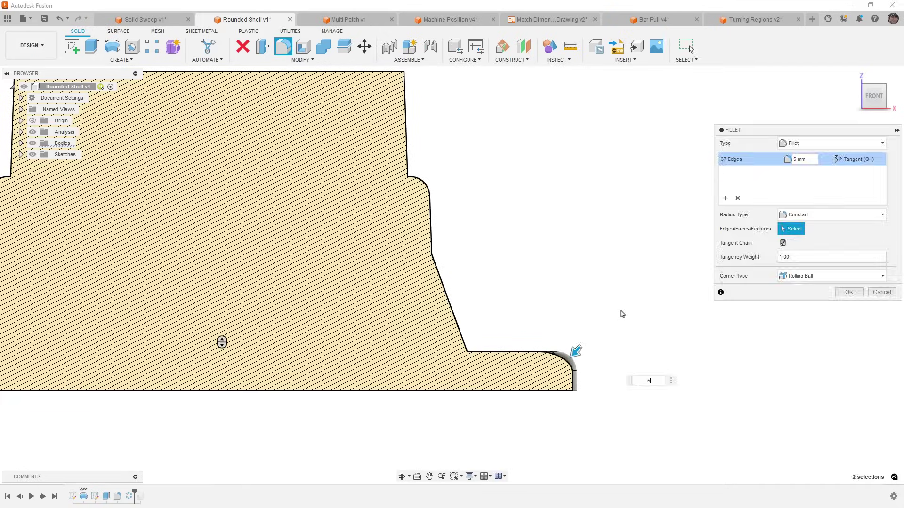
{"action": "key", "text": "Return"}
{"action": "left_click_drag", "start_coordinate": [148, 490], "coordinate": [157, 491]}
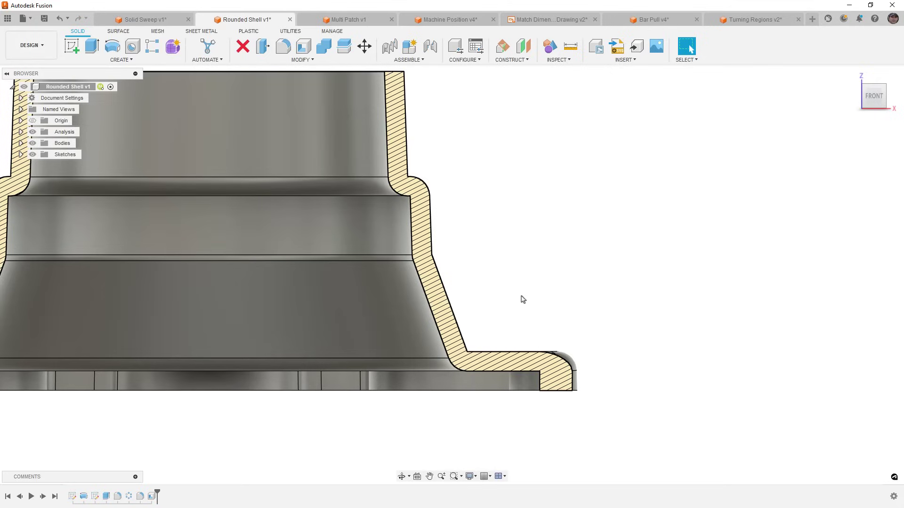
{"action": "scroll", "coordinate": [541, 322], "scroll_direction": "down", "scroll_amount": 2}
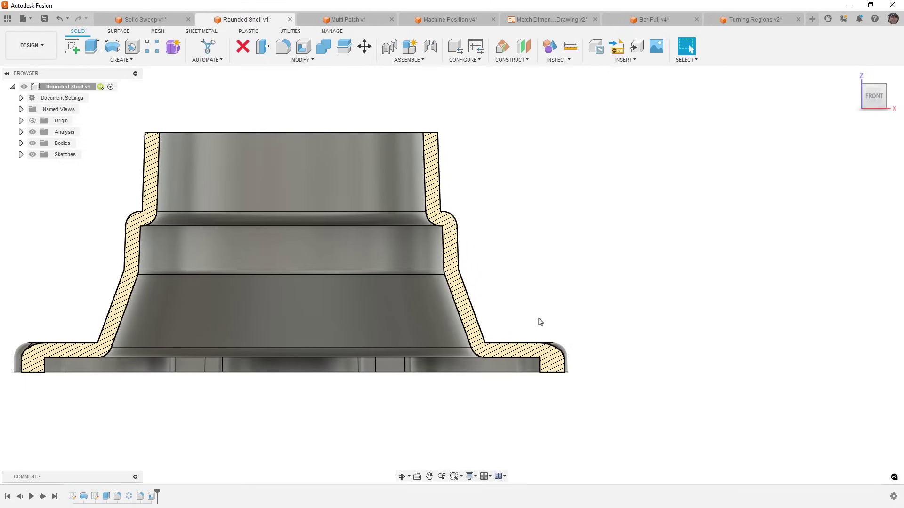
In the Multi Patch design, fill all four circular holes in the flat rectangular surface with a single Patch feature as new bodies
{"action": "left_click", "coordinate": [342, 20]}
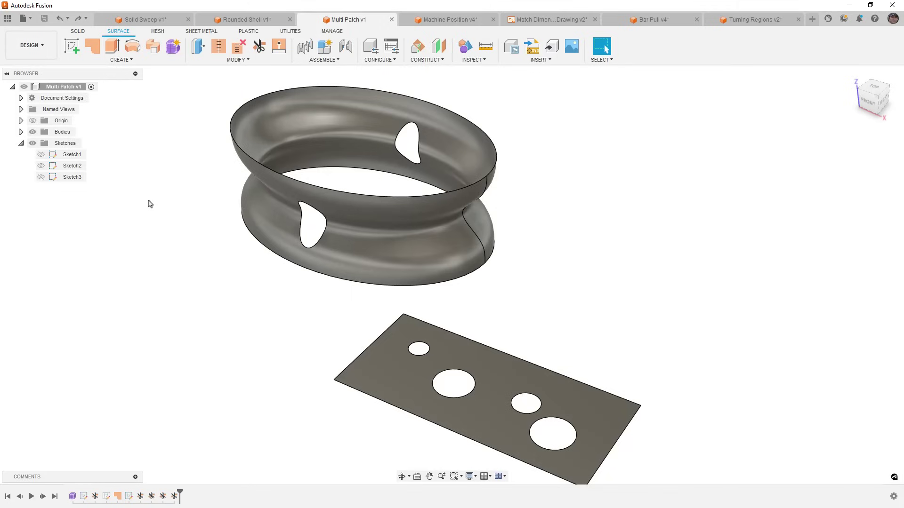
{"action": "left_click", "coordinate": [94, 48]}
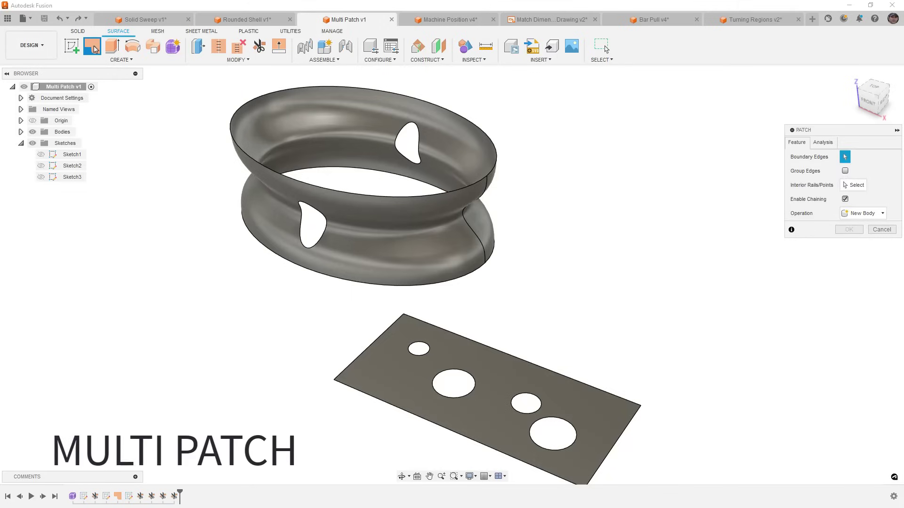
{"action": "left_click", "coordinate": [428, 347]}
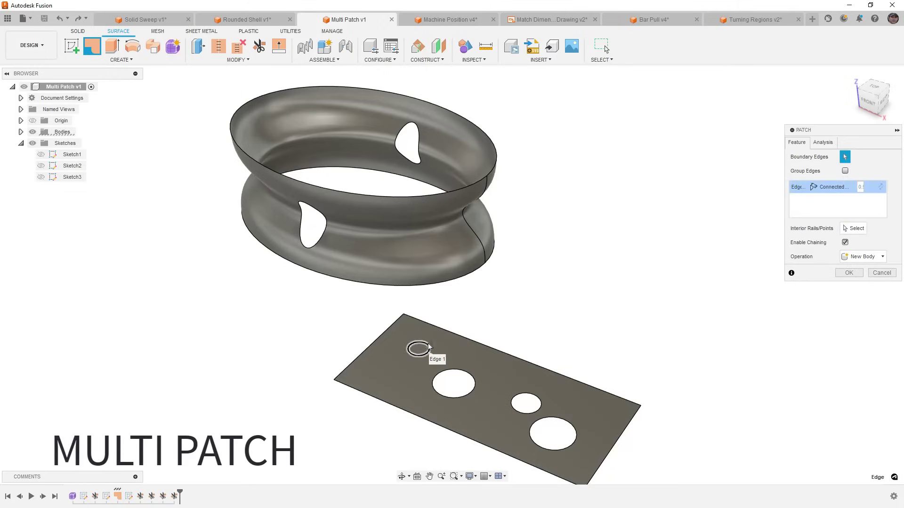
{"action": "left_click", "coordinate": [474, 384]}
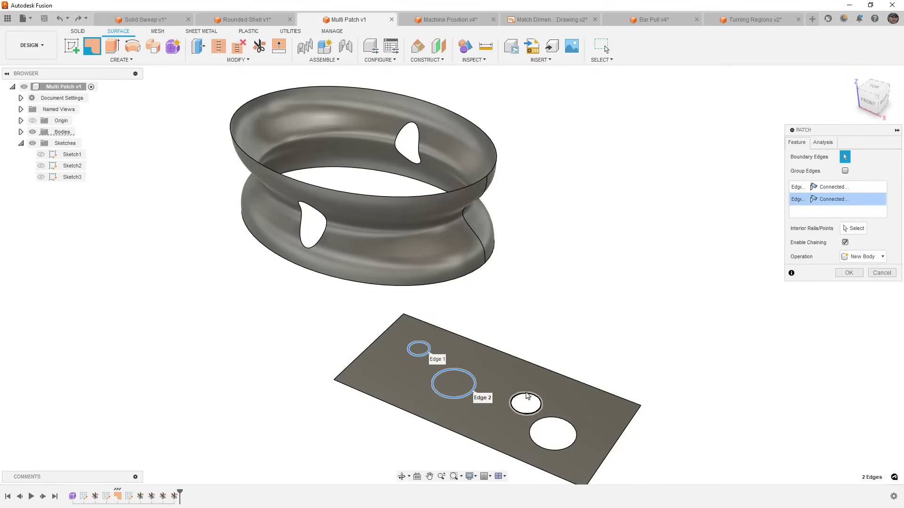
{"action": "left_click", "coordinate": [527, 395]}
{"action": "left_click", "coordinate": [570, 426]}
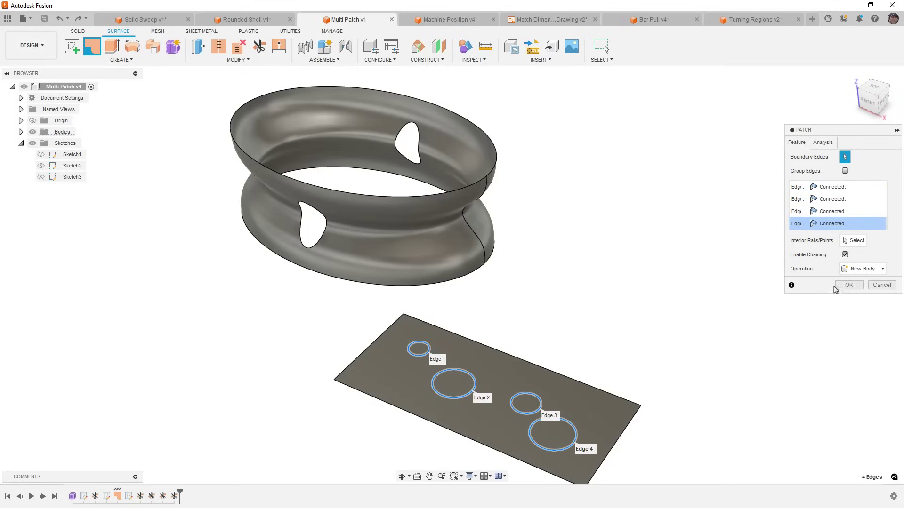
{"action": "left_click", "coordinate": [848, 285]}
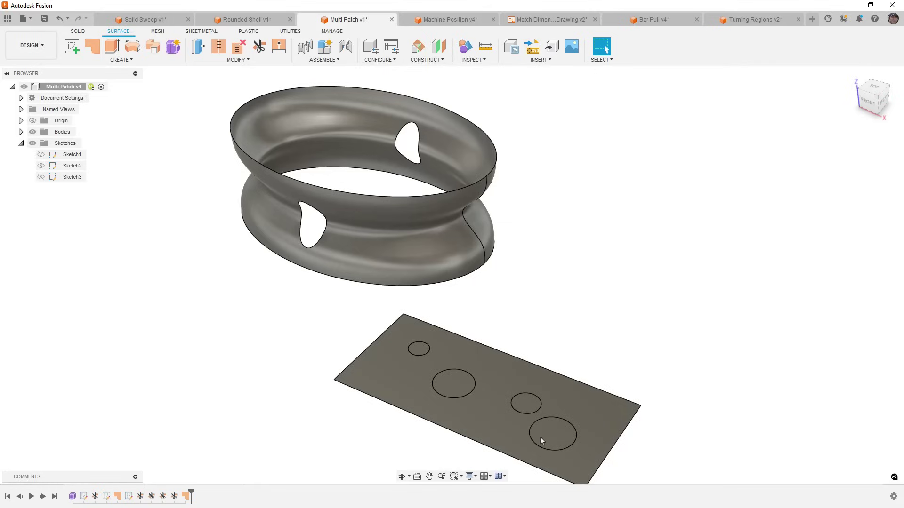
{"action": "left_click", "coordinate": [186, 496]}
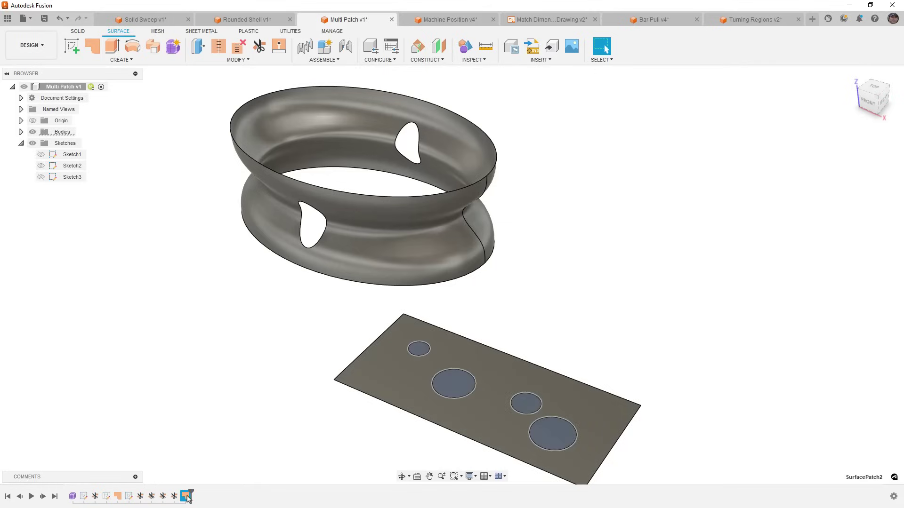
{"action": "left_click", "coordinate": [203, 286]}
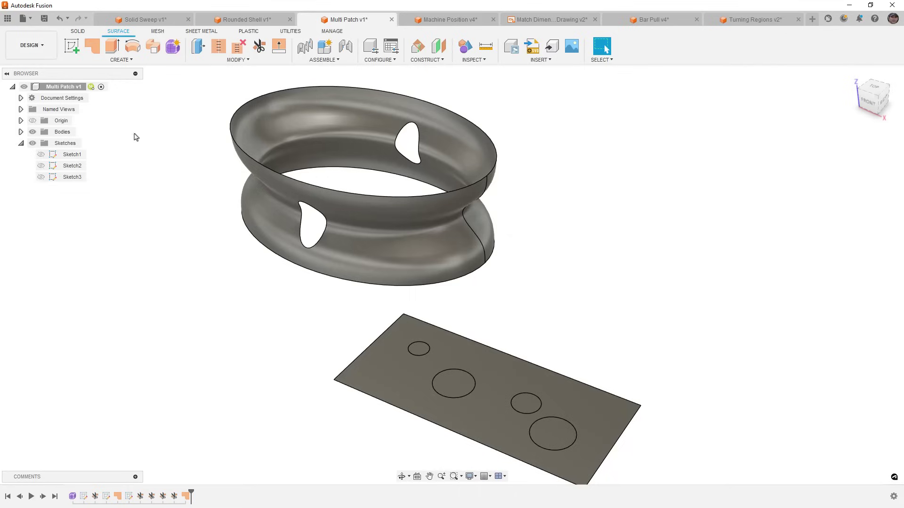
Try to patch both openings in the curved ring surface with a single Patch feature as new bodies
{"action": "left_click", "coordinate": [93, 46]}
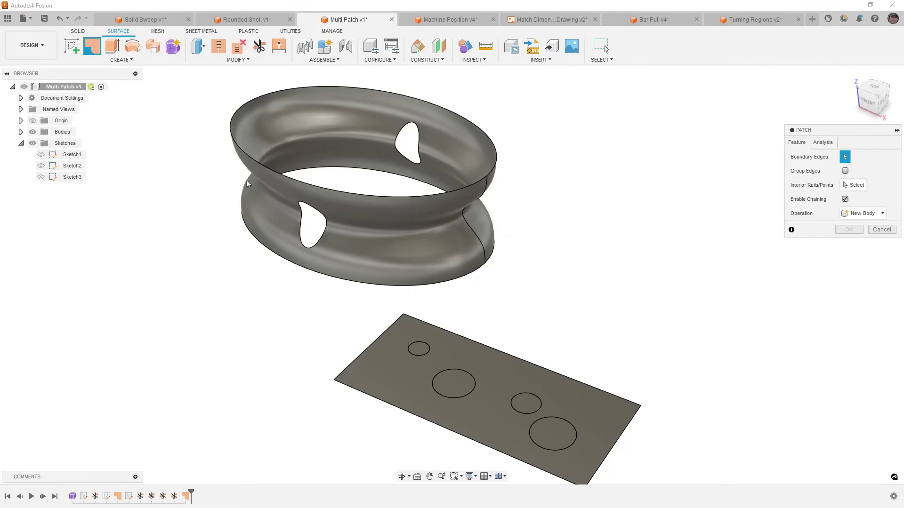
{"action": "left_click", "coordinate": [324, 231]}
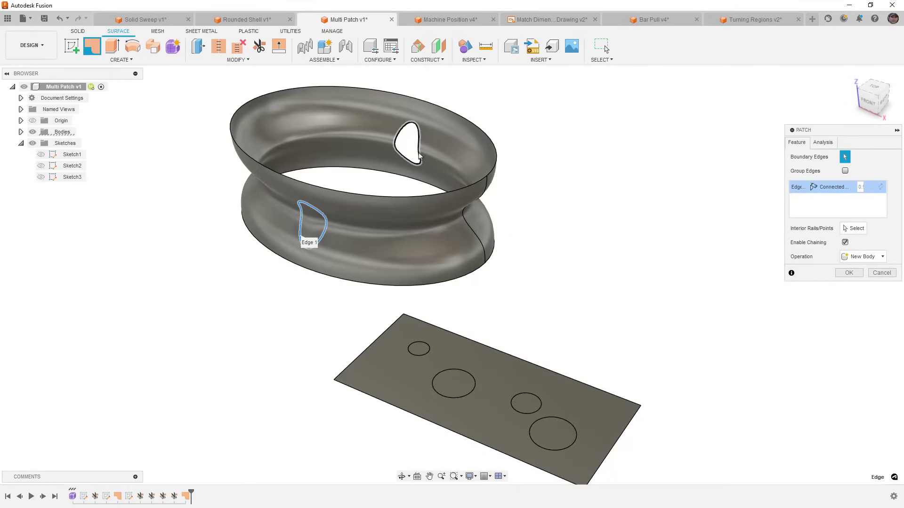
{"action": "left_click", "coordinate": [419, 157]}
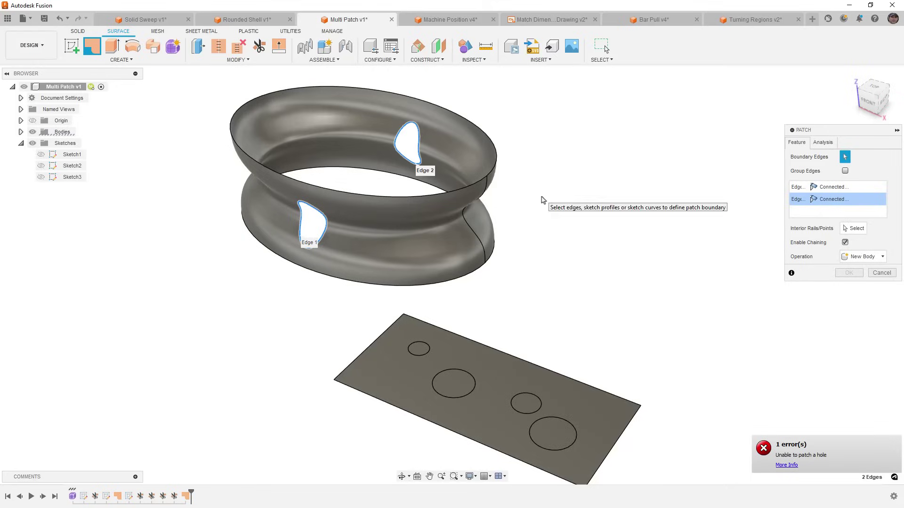
{"action": "left_click", "coordinate": [870, 271]}
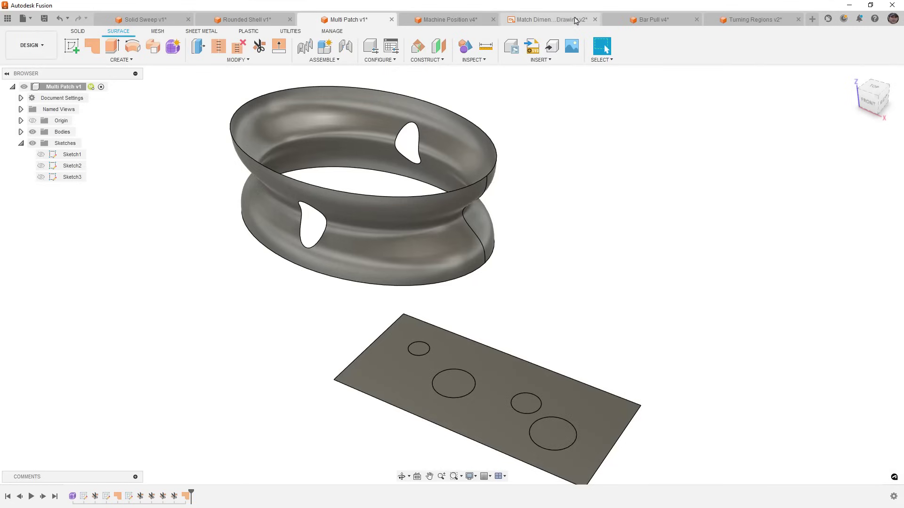
In the Match Dimension drawing, give the 82 mm dimension a symmetrical tolerance of 0.15
{"action": "left_click", "coordinate": [559, 21]}
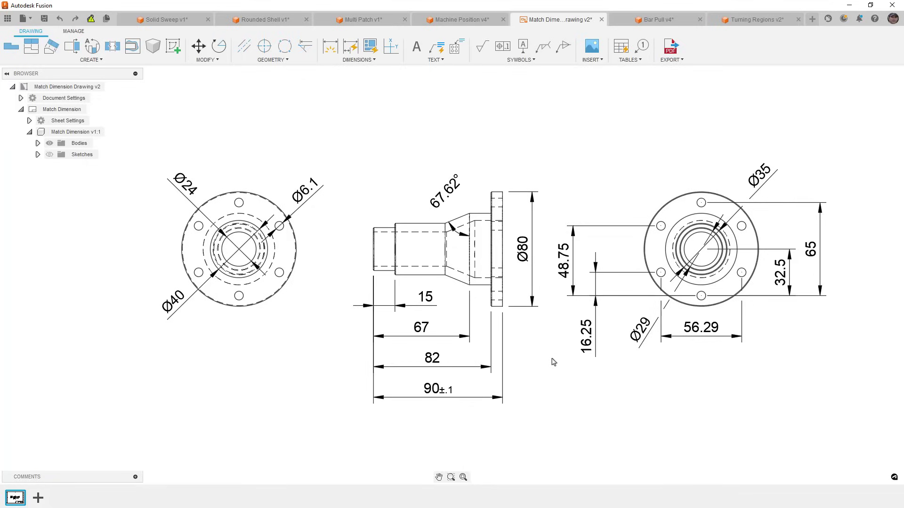
{"action": "double_click", "coordinate": [431, 365]}
{"action": "left_click", "coordinate": [776, 270]}
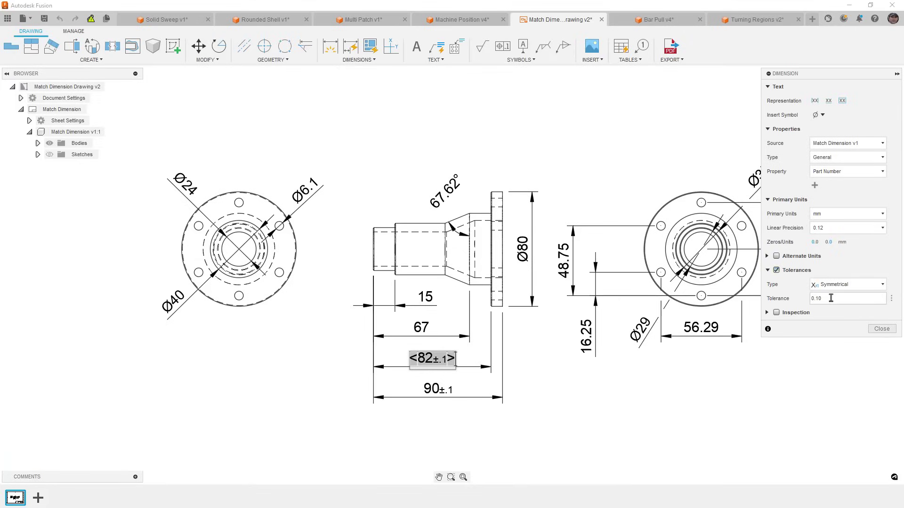
{"action": "left_click", "coordinate": [831, 300]}
{"action": "type", "text": "0.15"}
{"action": "key", "text": "Return"}
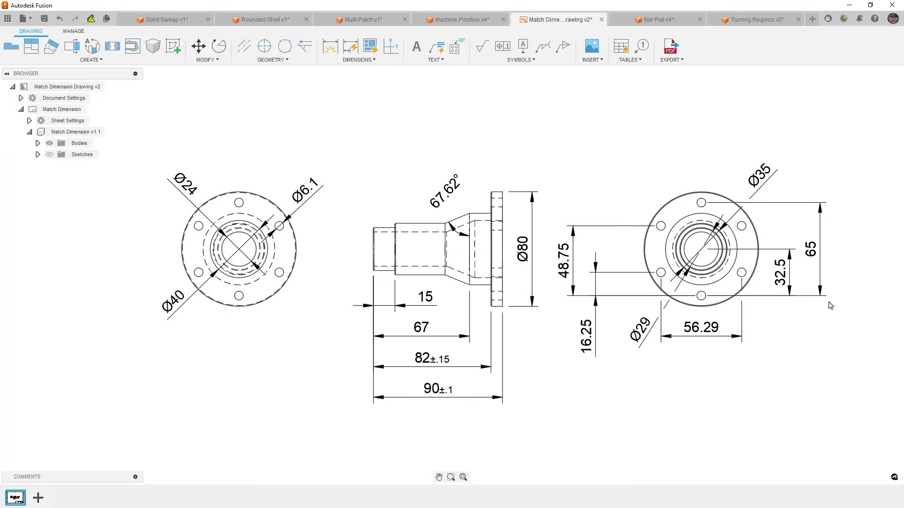
Use Match Dimension to copy the 82 mm dimension's tolerance to the 67, 15, 16.25 and 48.75 dimensions
{"action": "left_click", "coordinate": [378, 61]}
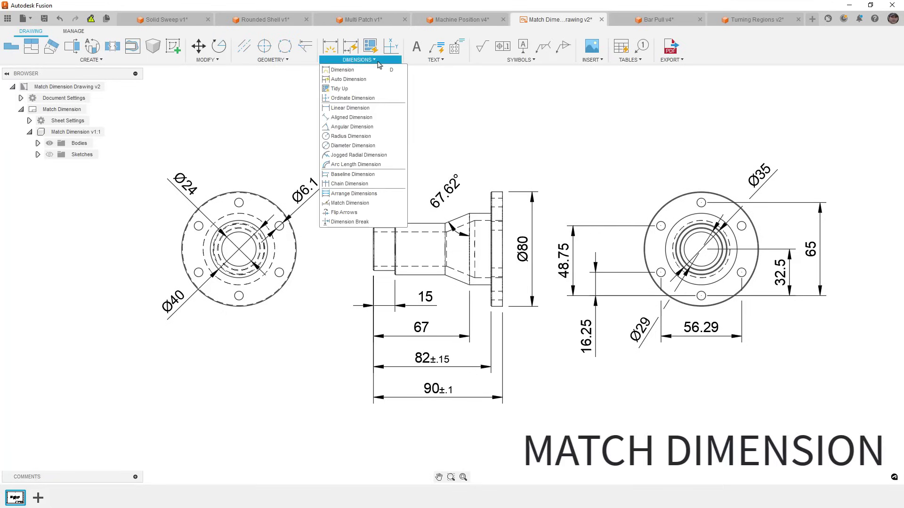
{"action": "left_click", "coordinate": [370, 205]}
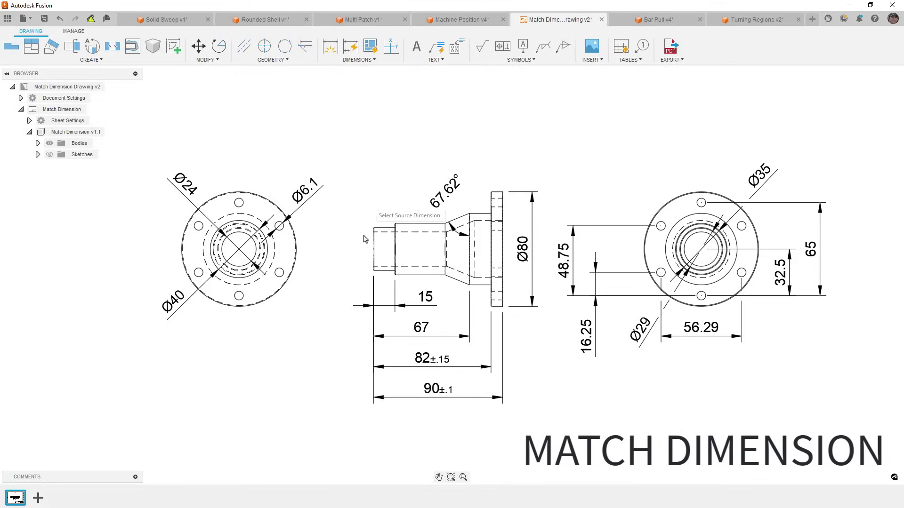
{"action": "left_click", "coordinate": [423, 358]}
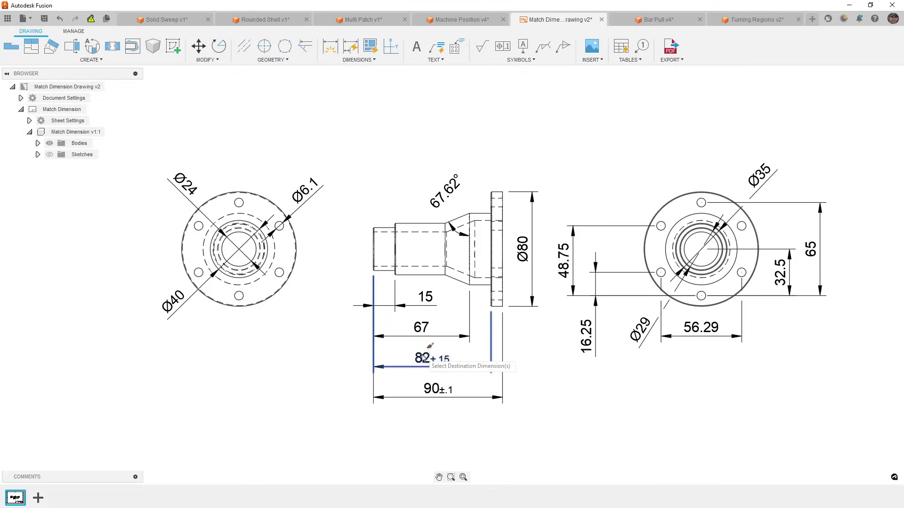
{"action": "left_click", "coordinate": [421, 327]}
{"action": "left_click", "coordinate": [427, 296]}
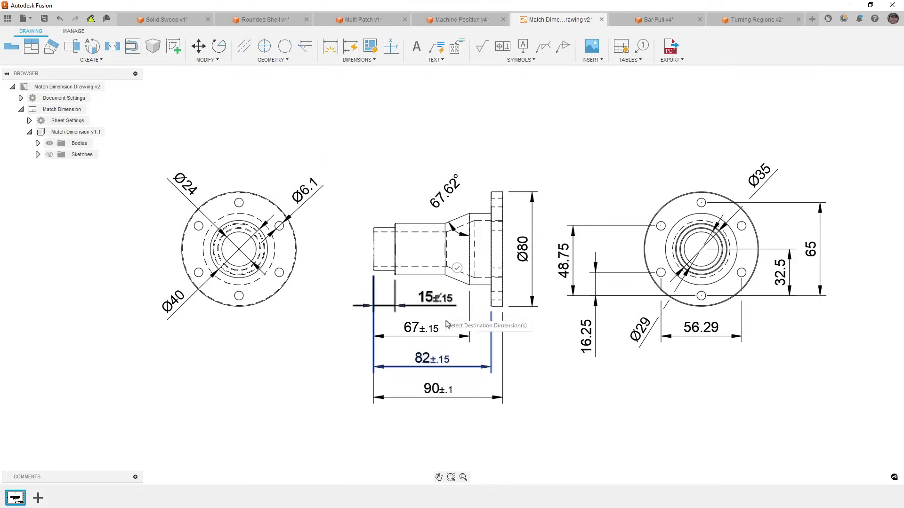
{"action": "left_click", "coordinate": [586, 335]}
{"action": "left_click", "coordinate": [567, 266]}
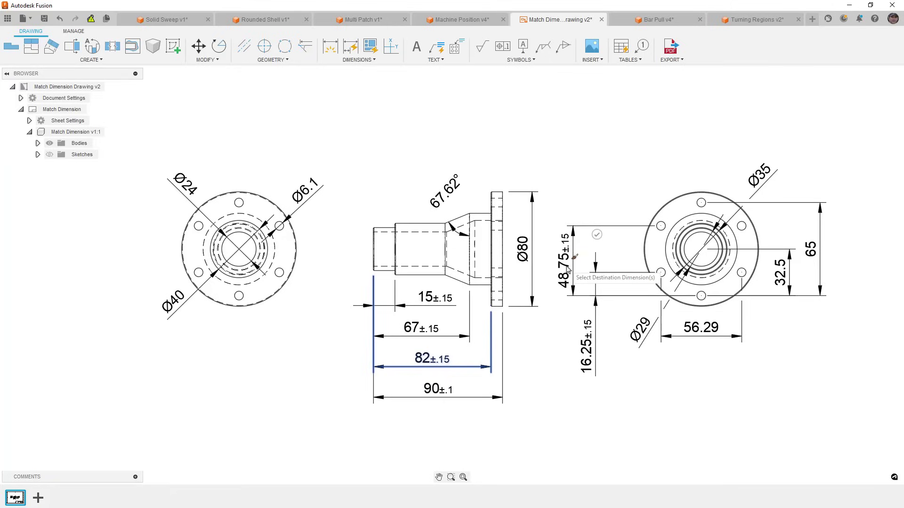
{"action": "key", "text": "Escape"}
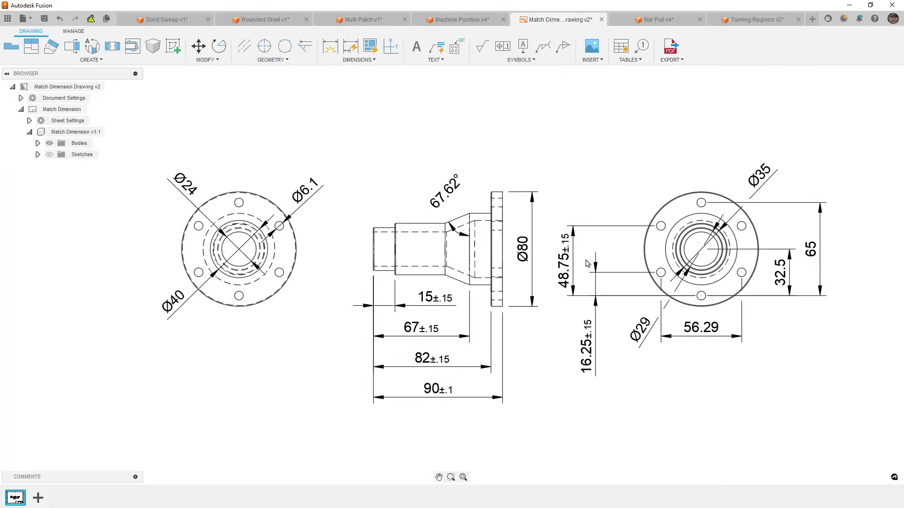
Set the 82 mm dimension's tolerance to 0.1 and match the 67, 15, 16.25 and 48.75 dimensions to it
{"action": "double_click", "coordinate": [438, 362]}
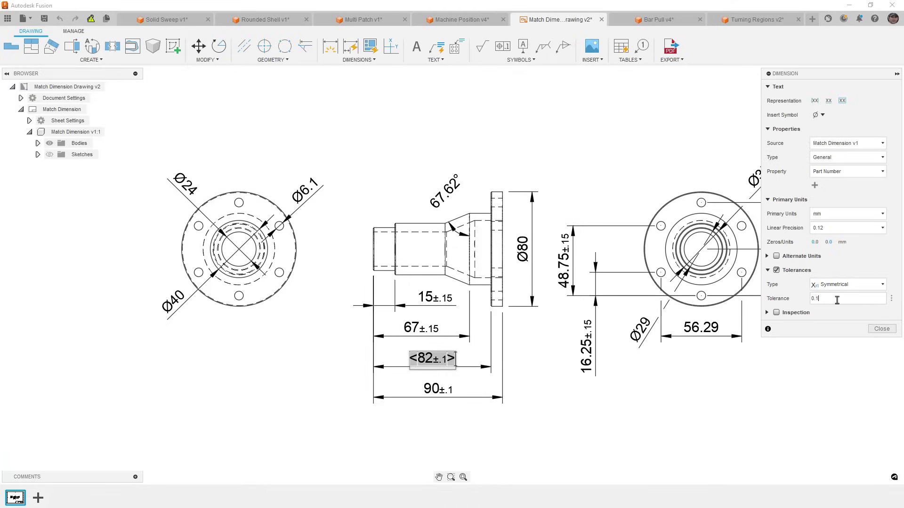
{"action": "left_click", "coordinate": [881, 328]}
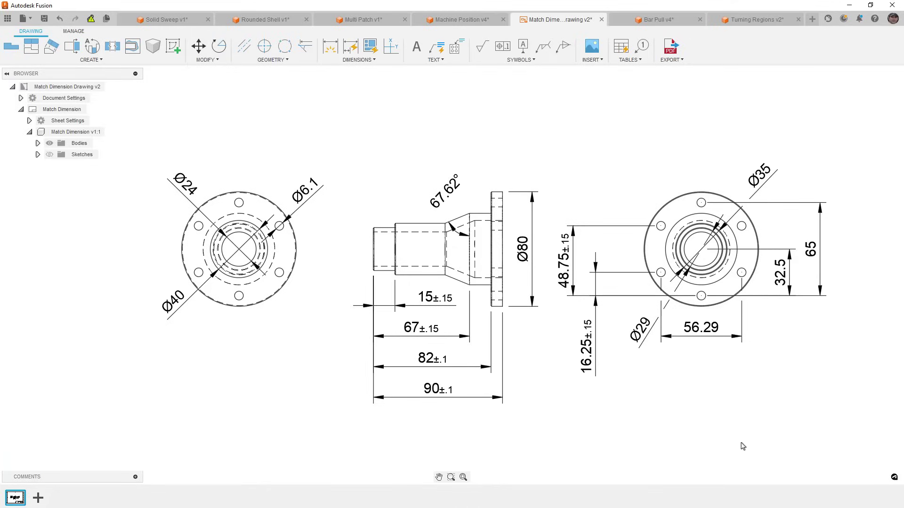
{"action": "right_click", "coordinate": [438, 363]}
{"action": "left_click", "coordinate": [445, 425]}
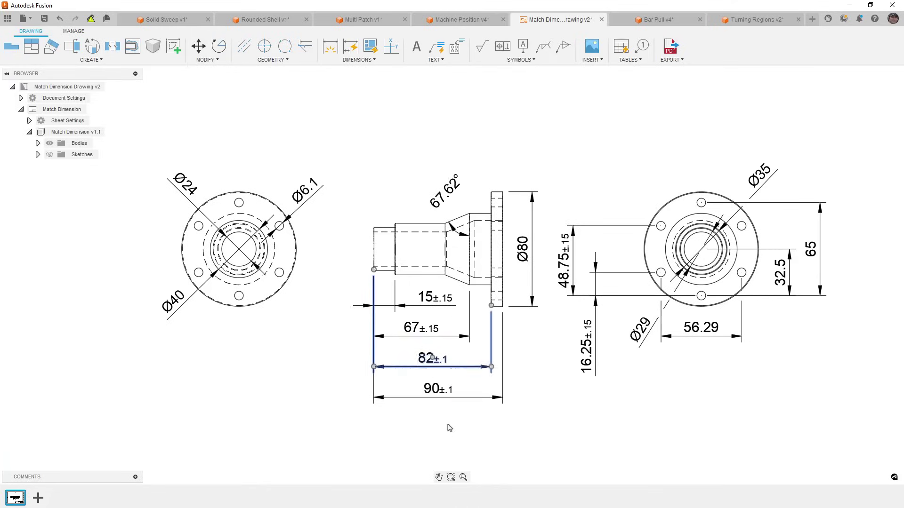
{"action": "left_click", "coordinate": [450, 336]}
{"action": "left_click", "coordinate": [445, 306]}
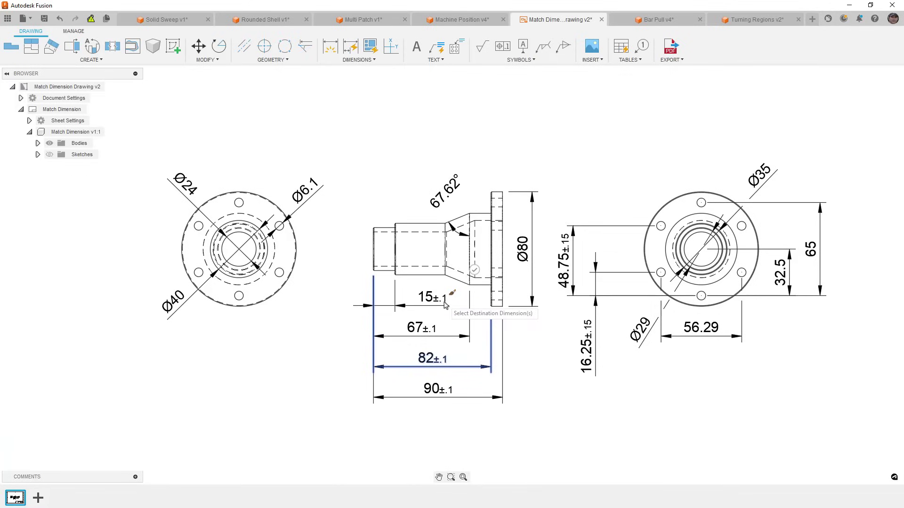
{"action": "left_click", "coordinate": [601, 348]}
{"action": "left_click", "coordinate": [609, 266]}
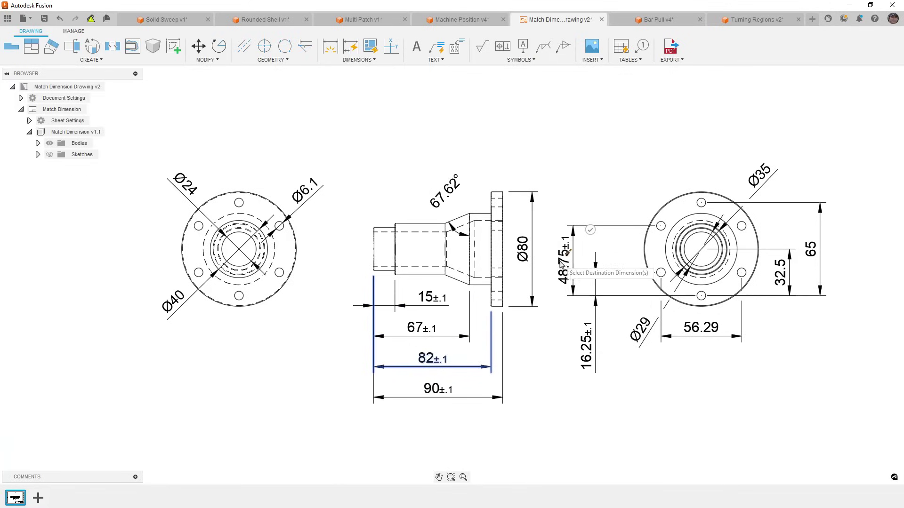
{"action": "key", "text": "Escape"}
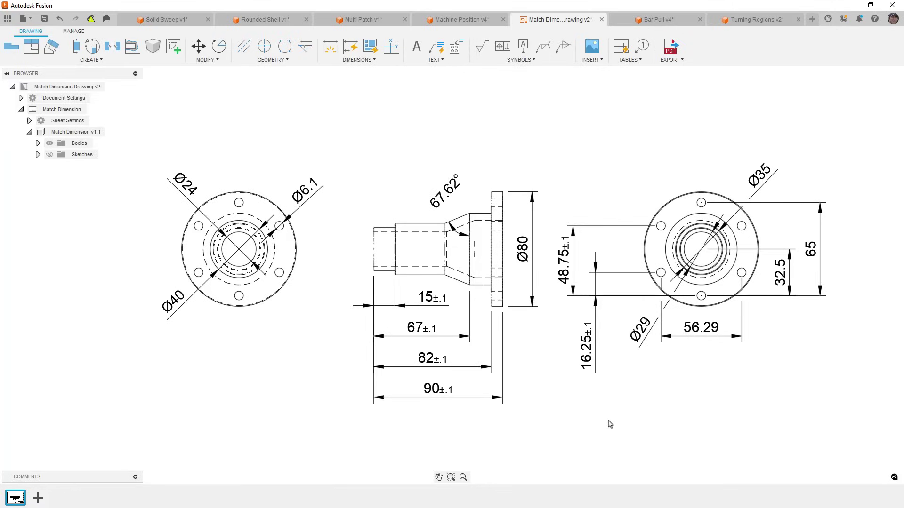
In the Machine Position design, open the Face Spiral Linking operation and review its Order For Shorter Links and cutting direction options
{"action": "left_click", "coordinate": [874, 19]}
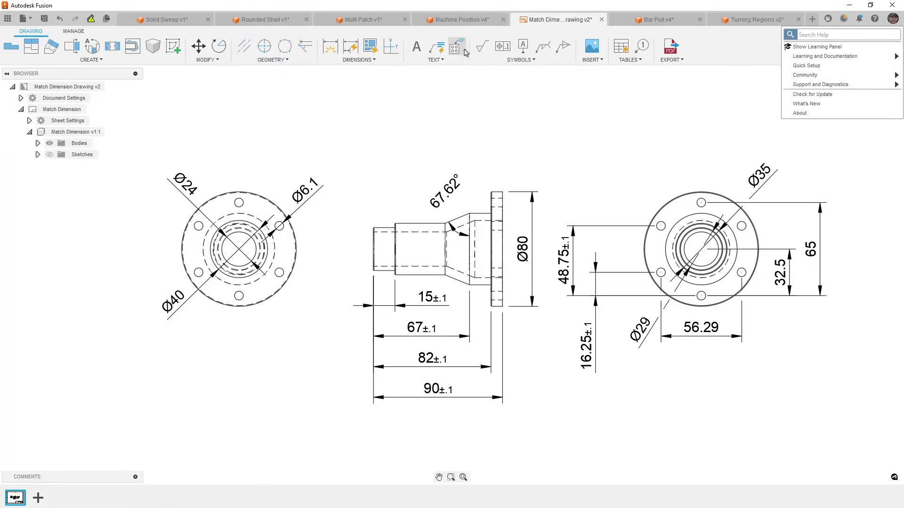
{"action": "left_click", "coordinate": [468, 21]}
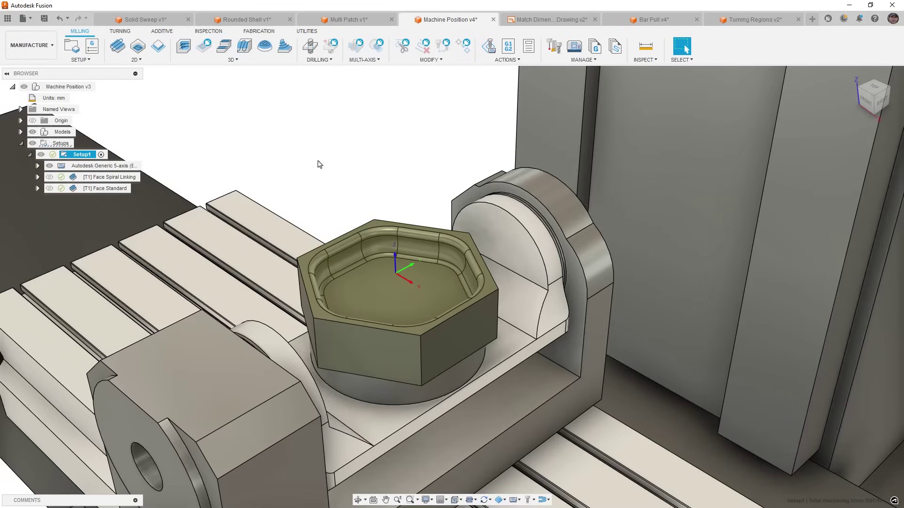
{"action": "mouse_move", "coordinate": [108, 177]}
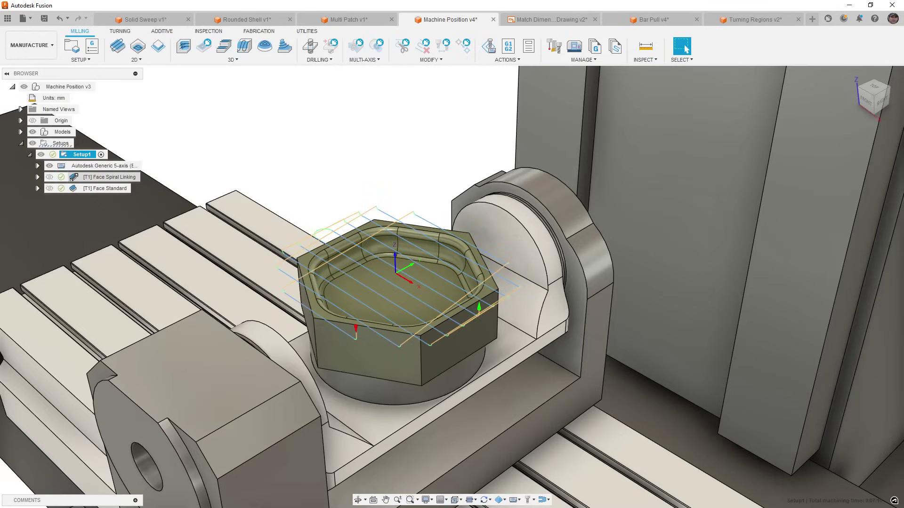
{"action": "double_click", "coordinate": [108, 177]}
{"action": "left_click", "coordinate": [831, 144]}
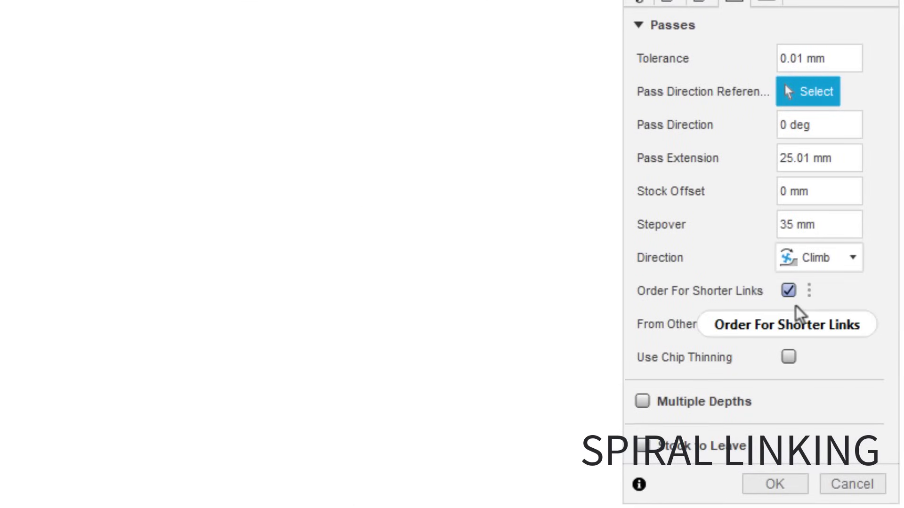
{"action": "mouse_move", "coordinate": [794, 307]}
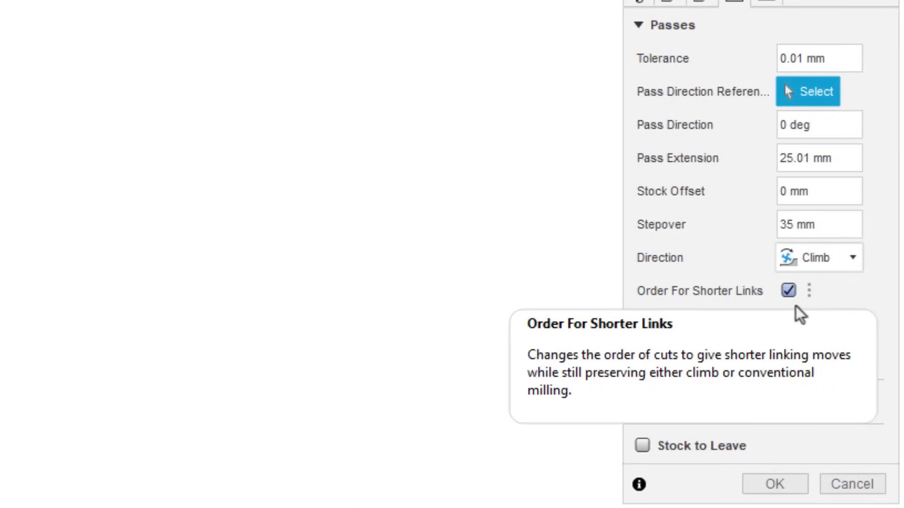
{"action": "left_click", "coordinate": [848, 265]}
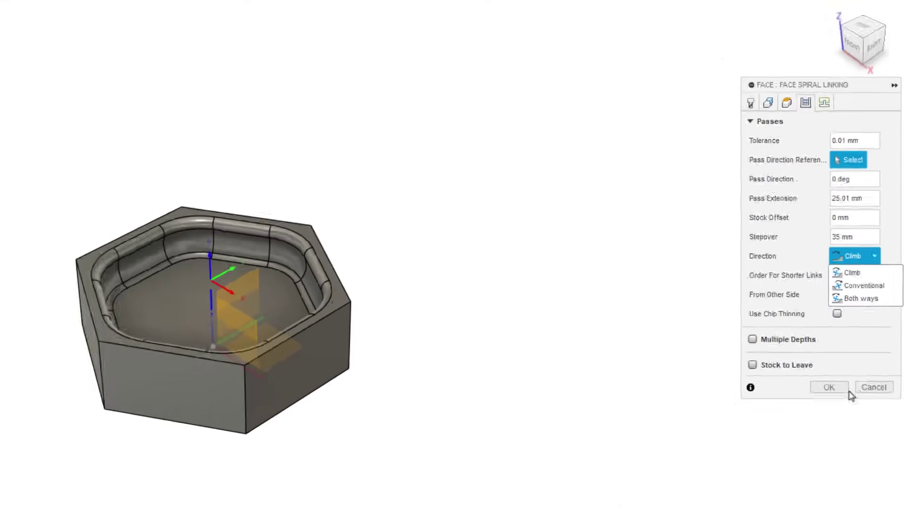
{"action": "left_click", "coordinate": [775, 484]}
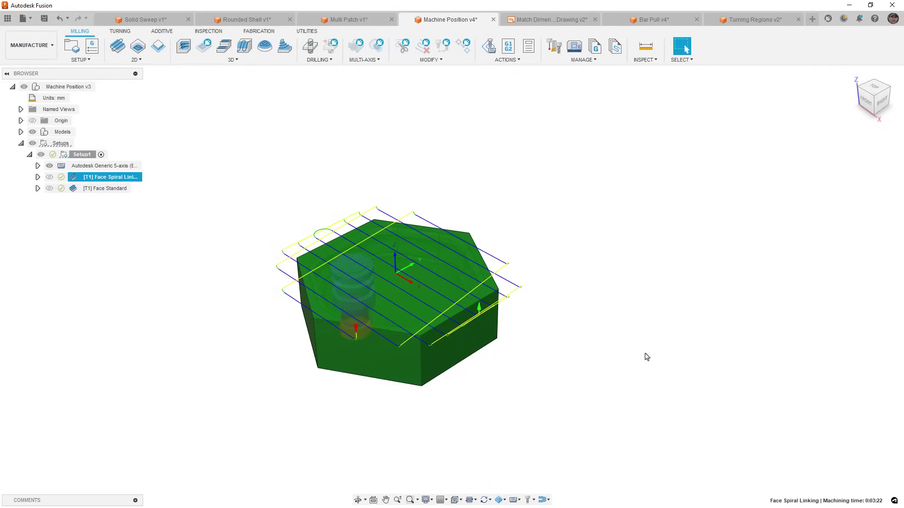
Compare the toolpaths and machining times of the Face Spiral Linking and Face Standard operations
{"action": "left_click", "coordinate": [104, 190]}
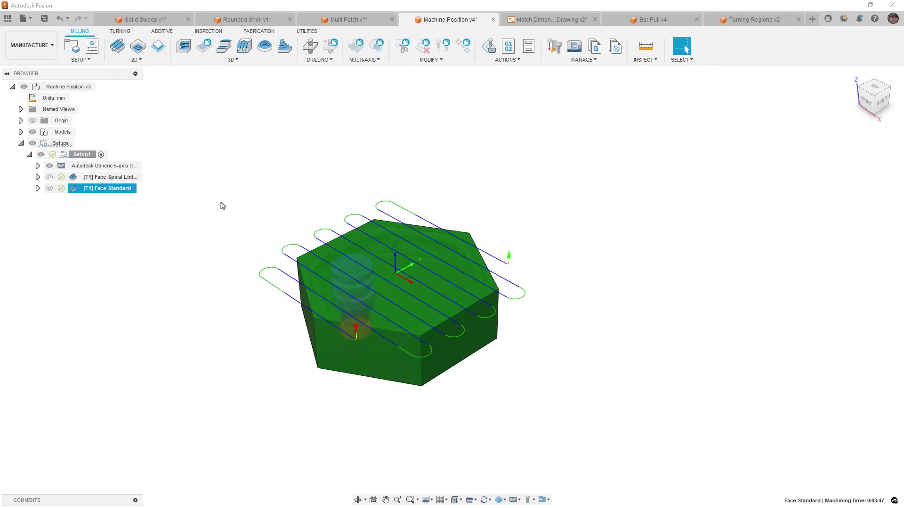
{"action": "left_click", "coordinate": [108, 177]}
{"action": "right_click", "coordinate": [105, 180]}
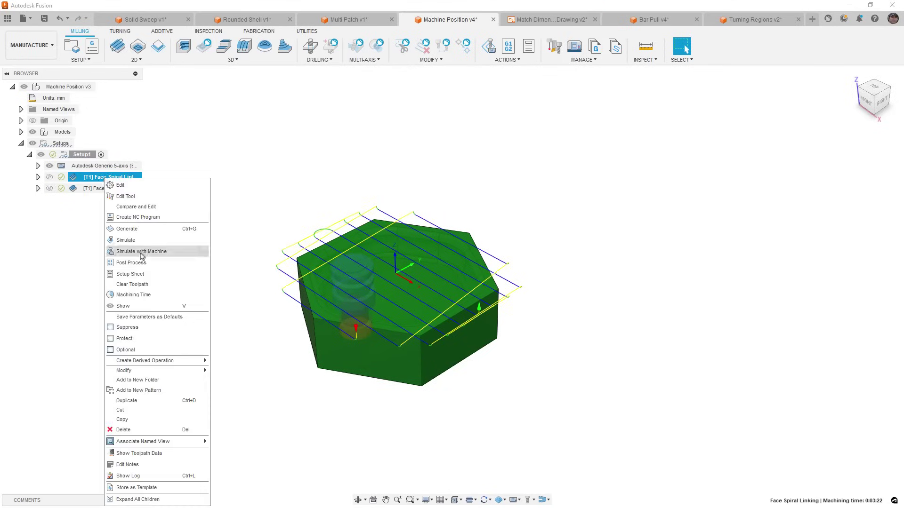
{"action": "left_click", "coordinate": [149, 295]}
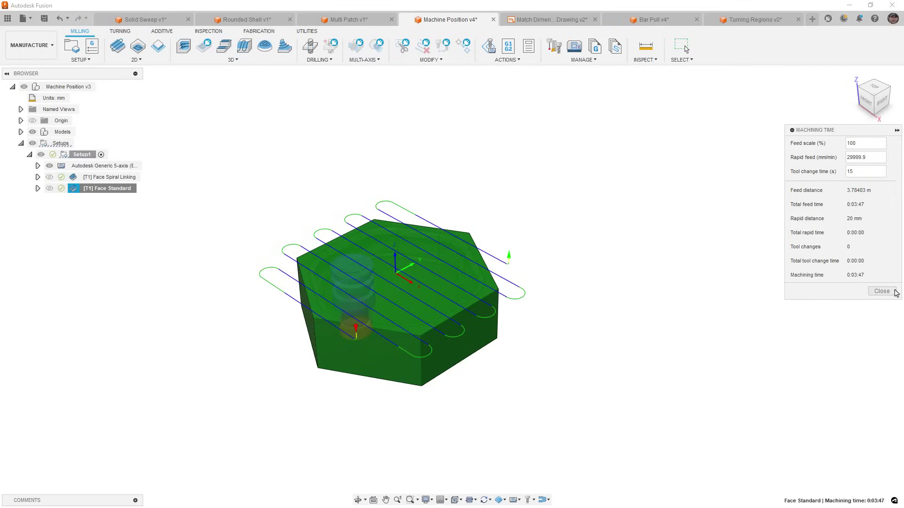
{"action": "left_click", "coordinate": [883, 291]}
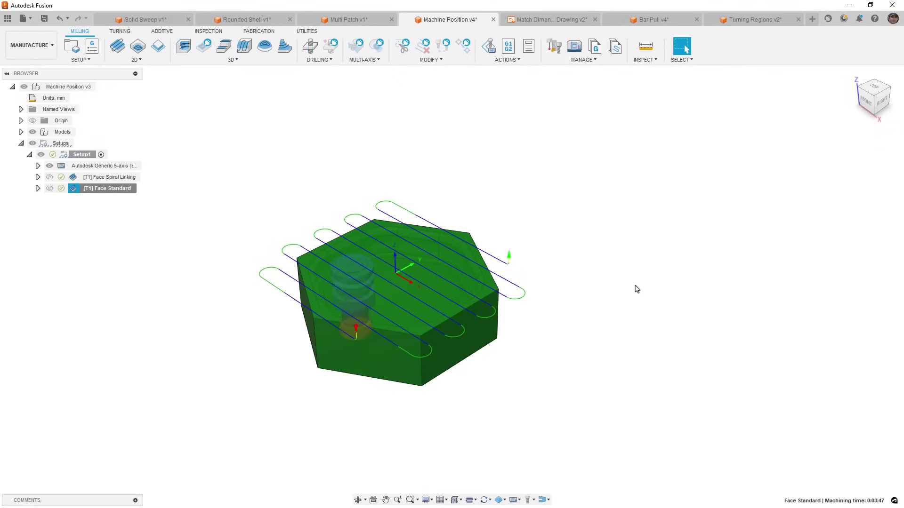
{"action": "left_click", "coordinate": [635, 290]}
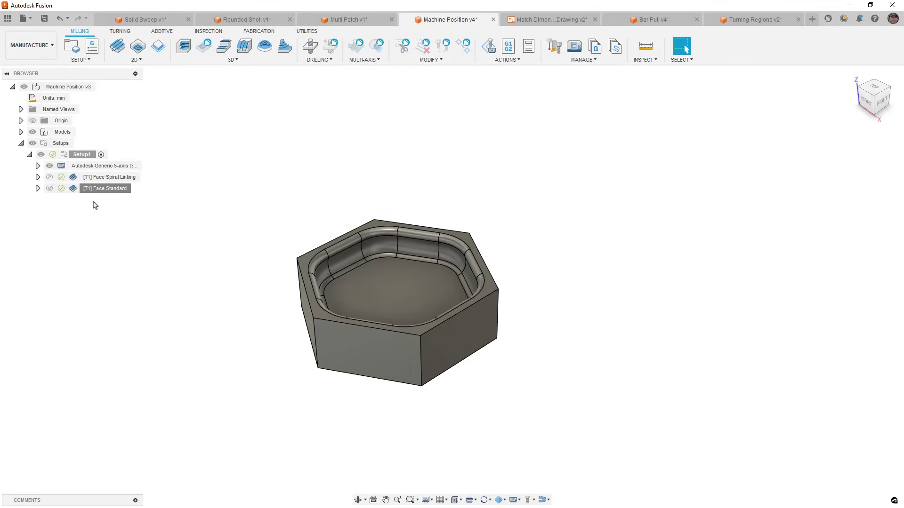
Open the machine preview from Setup1's part position settings and jog table axes Y to about -2.9, X 75.6, B -17.1 and C 16.6
{"action": "double_click", "coordinate": [66, 153]}
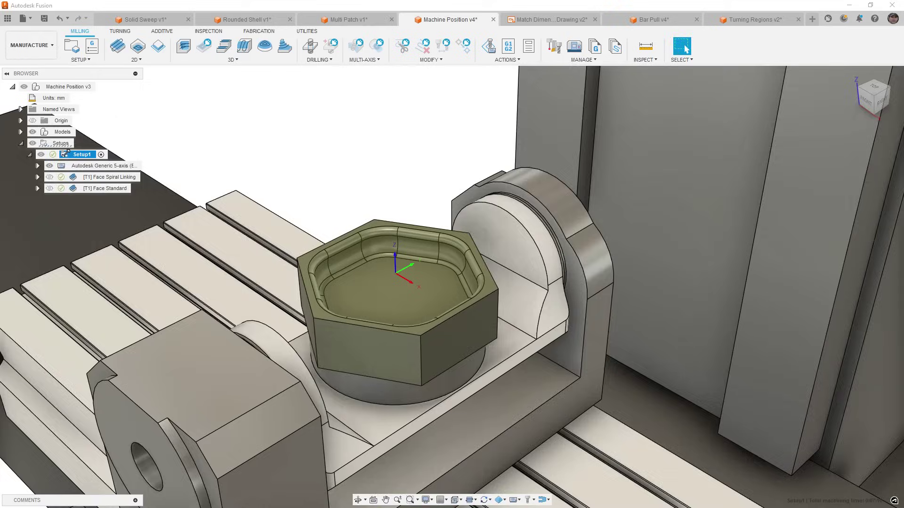
{"action": "left_click", "coordinate": [819, 143]}
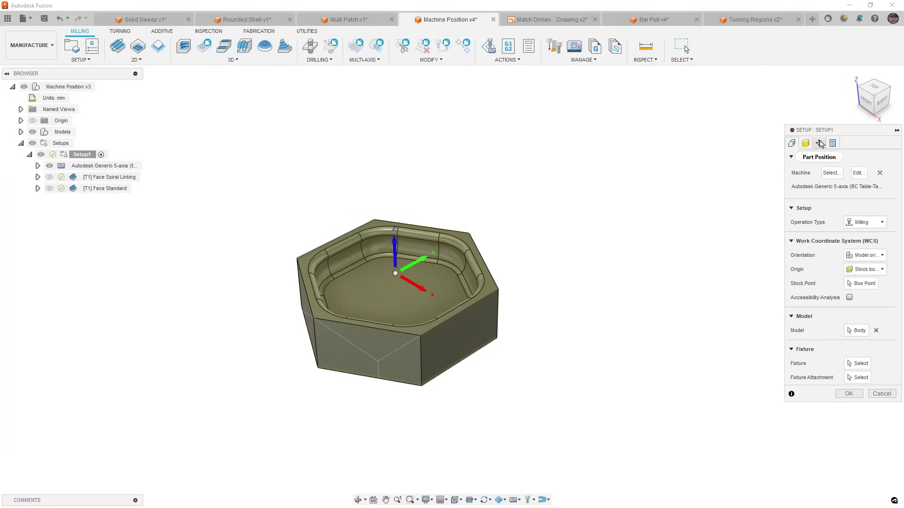
{"action": "left_click", "coordinate": [845, 258]}
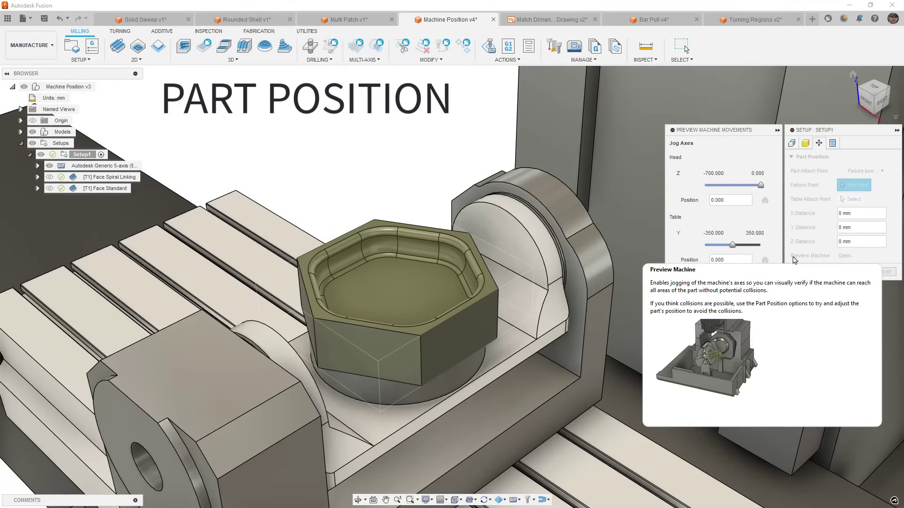
{"action": "left_click_drag", "start_coordinate": [732, 245], "coordinate": [732, 245]}
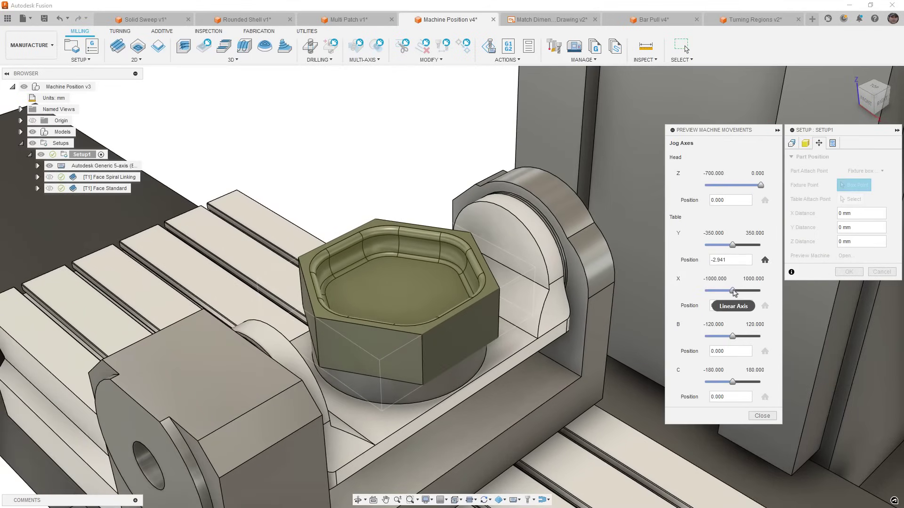
{"action": "mouse_move", "coordinate": [732, 291]}
{"action": "left_mouse_down"}
{"action": "mouse_move", "coordinate": [720, 292]}
{"action": "mouse_move", "coordinate": [744, 296]}
{"action": "mouse_move", "coordinate": [724, 296]}
{"action": "mouse_move", "coordinate": [734, 297]}
{"action": "left_mouse_up"}
{"action": "mouse_move", "coordinate": [731, 338]}
{"action": "left_mouse_down"}
{"action": "mouse_move", "coordinate": [713, 337]}
{"action": "mouse_move", "coordinate": [729, 337]}
{"action": "left_mouse_up"}
{"action": "mouse_move", "coordinate": [730, 384]}
{"action": "left_mouse_down"}
{"action": "mouse_move", "coordinate": [720, 384]}
{"action": "mouse_move", "coordinate": [735, 382]}
{"action": "left_mouse_up"}
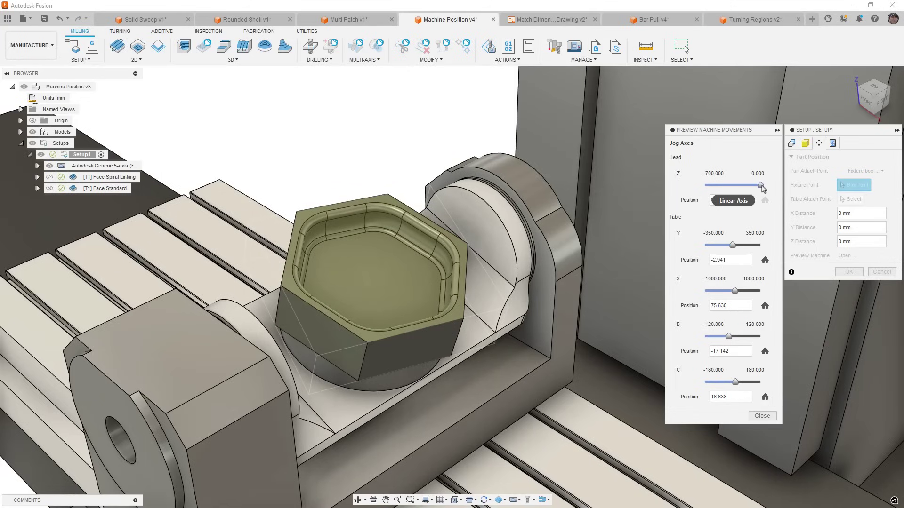
Jog the head's Z axis to about -358.8, inspect the spindle against the part, and close the preview and the setup
{"action": "left_click_drag", "start_coordinate": [760, 186], "coordinate": [732, 186]}
{"action": "scroll", "coordinate": [504, 342], "scroll_direction": "down", "scroll_amount": 3}
{"action": "middle_click_drag", "start_coordinate": [504, 342], "coordinate": [285, 241], "text": "shift"}
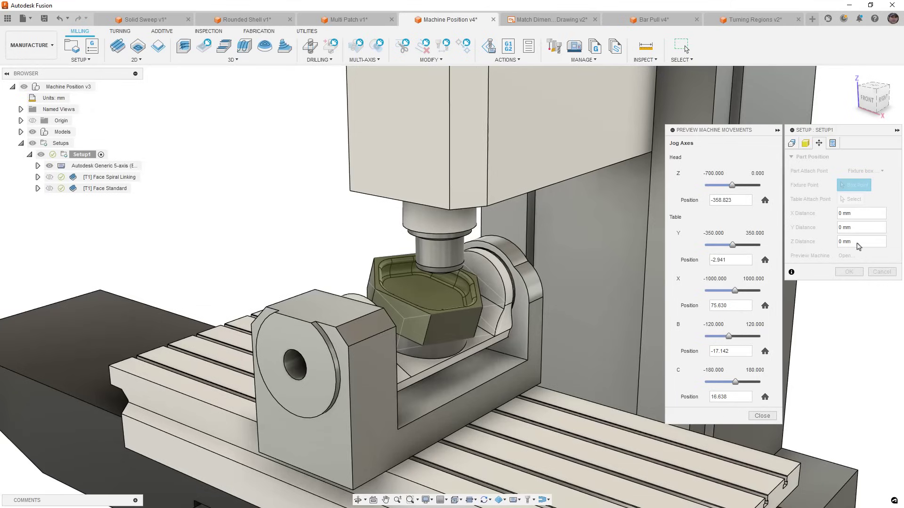
{"action": "left_click", "coordinate": [762, 415]}
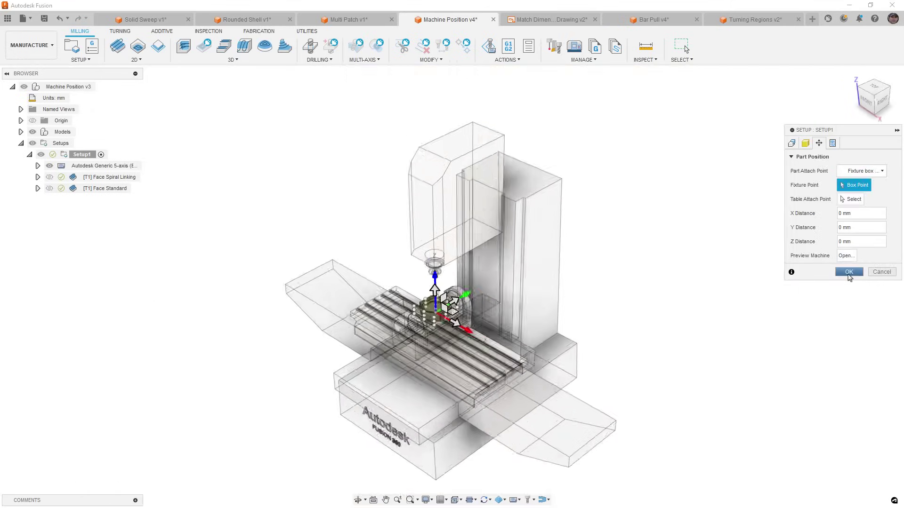
{"action": "left_click", "coordinate": [848, 272]}
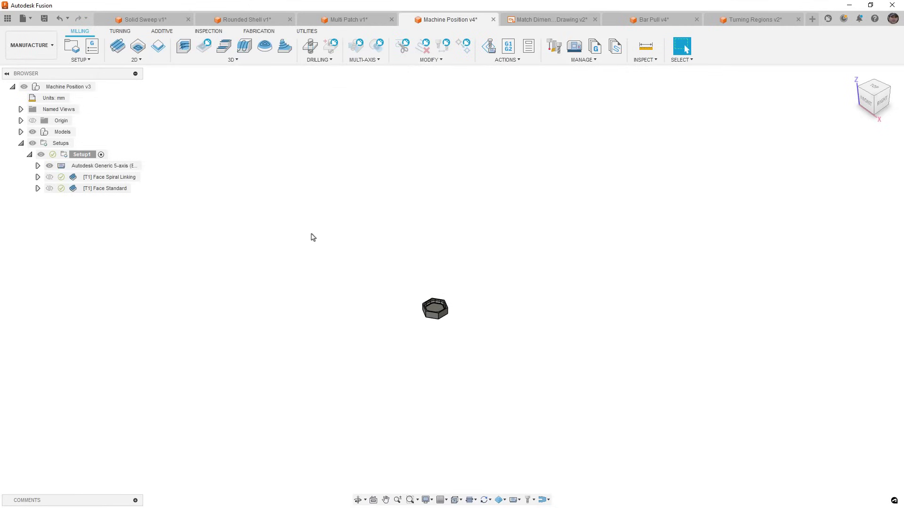
In the Bar Pull design, edit the Thread2 operation and extend its front confinement boundary to an offset of about 0.0845 in
{"action": "left_click", "coordinate": [640, 22]}
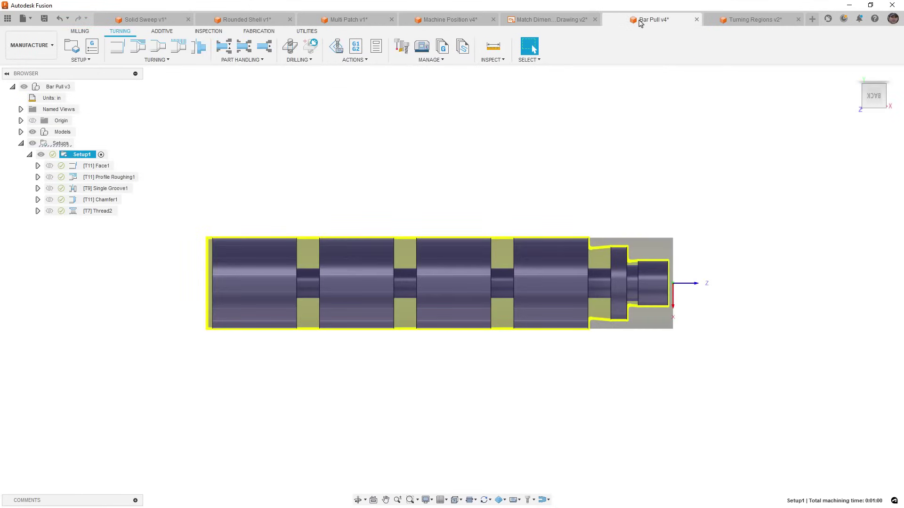
{"action": "left_click", "coordinate": [73, 211]}
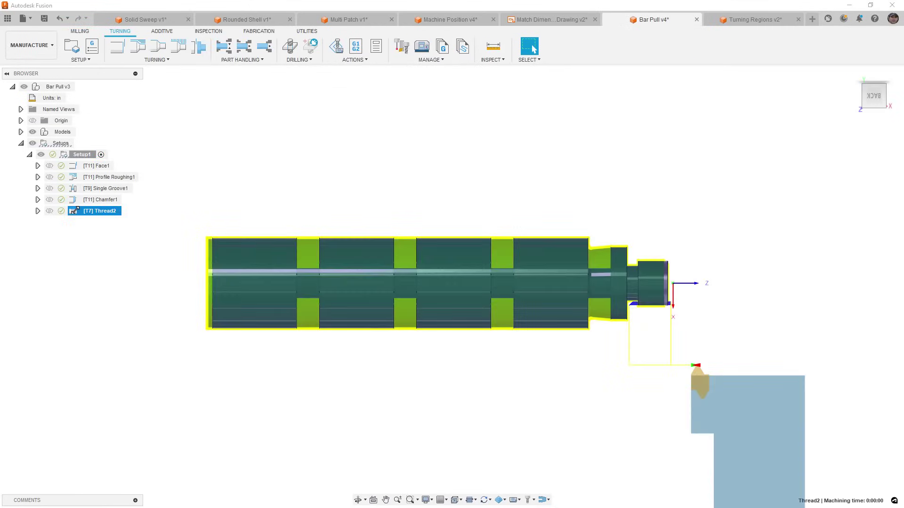
{"action": "double_click", "coordinate": [73, 211]}
{"action": "scroll", "coordinate": [680, 313], "scroll_direction": "up", "scroll_amount": 3}
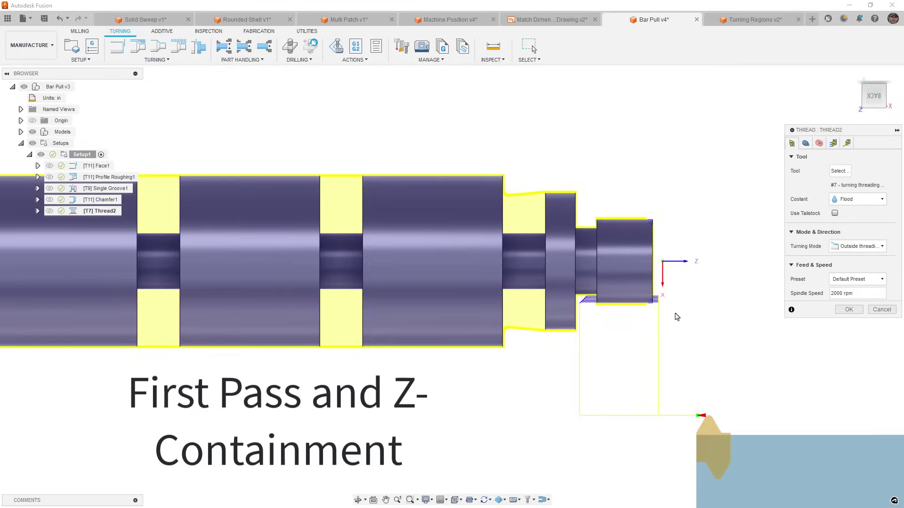
{"action": "scroll", "coordinate": [676, 317], "scroll_direction": "up", "scroll_amount": 2}
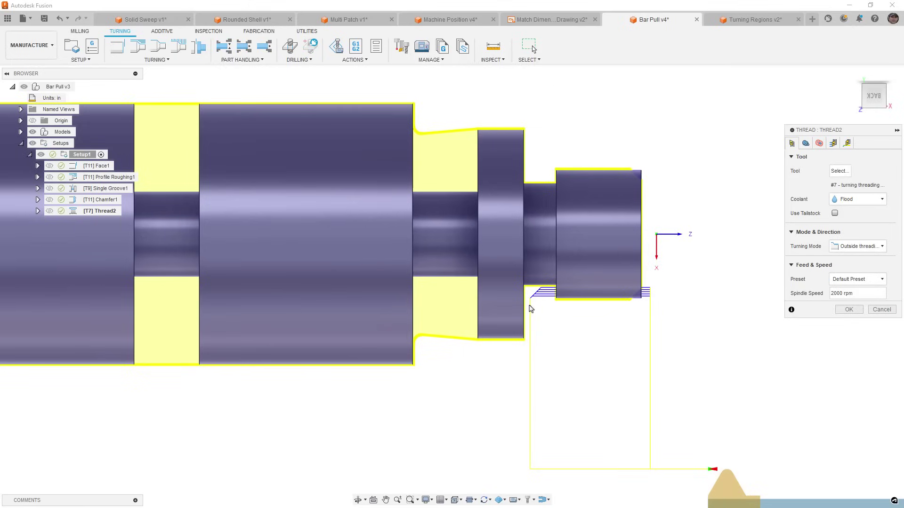
{"action": "left_click", "coordinate": [806, 143]}
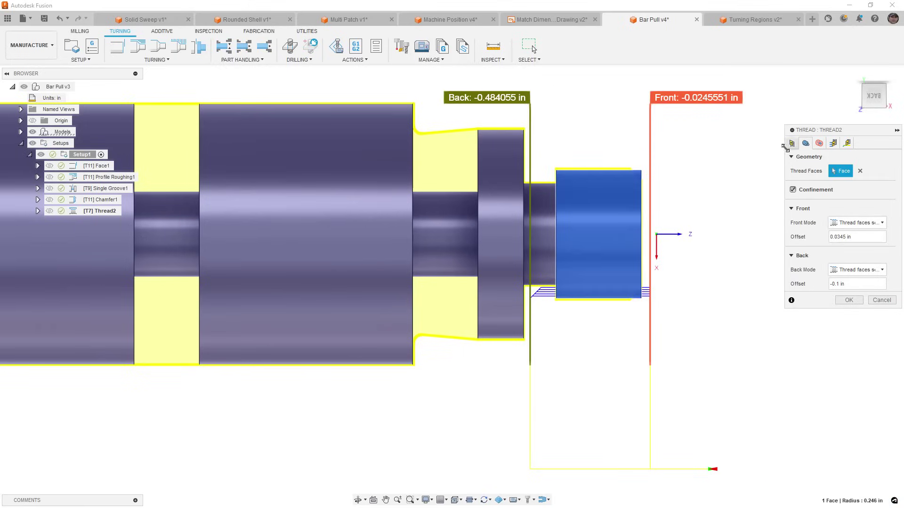
{"action": "left_click_drag", "start_coordinate": [650, 125], "coordinate": [664, 127]}
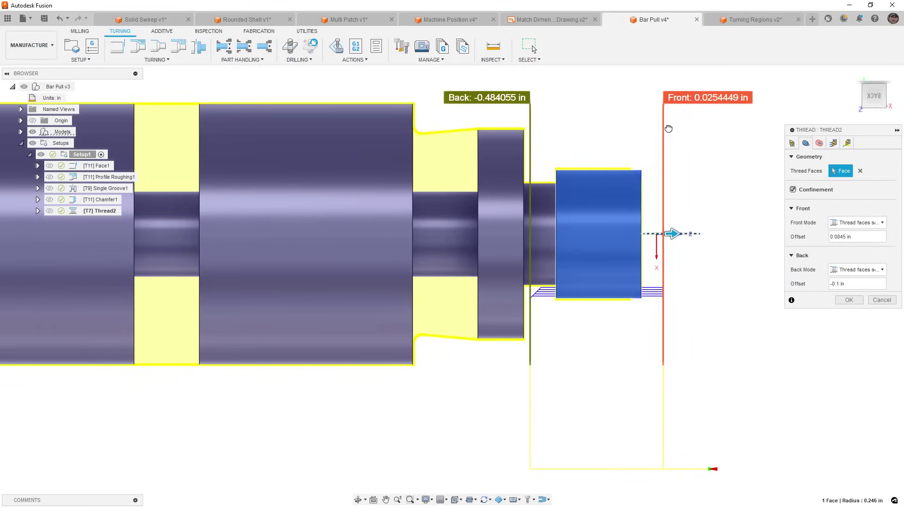
{"action": "mouse_move", "coordinate": [532, 118]}
{"action": "left_mouse_down"}
{"action": "mouse_move", "coordinate": [540, 119]}
{"action": "mouse_move", "coordinate": [531, 119]}
{"action": "left_mouse_up"}
Compare the thread toolpath with Confinement off and on, review the First Pass depth of cut, and accept the operation with Confinement enabled
{"action": "left_click", "coordinate": [793, 190]}
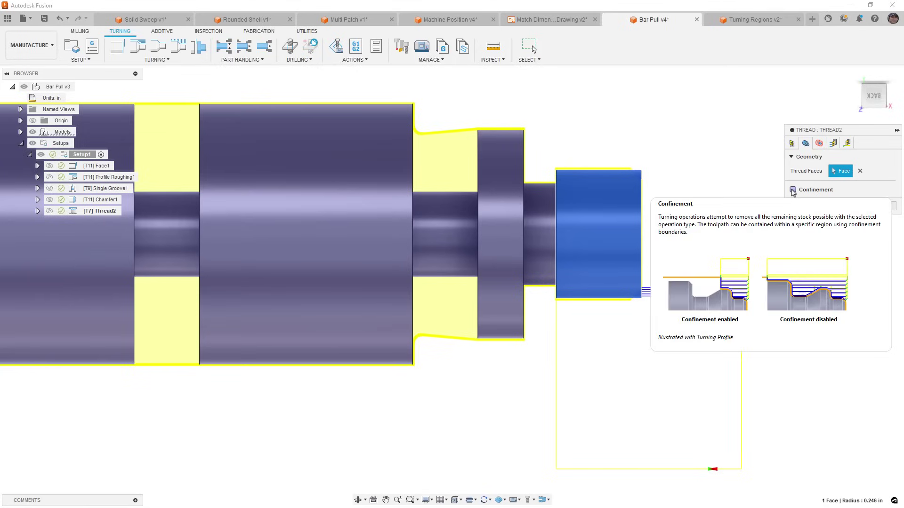
{"action": "left_click", "coordinate": [793, 190]}
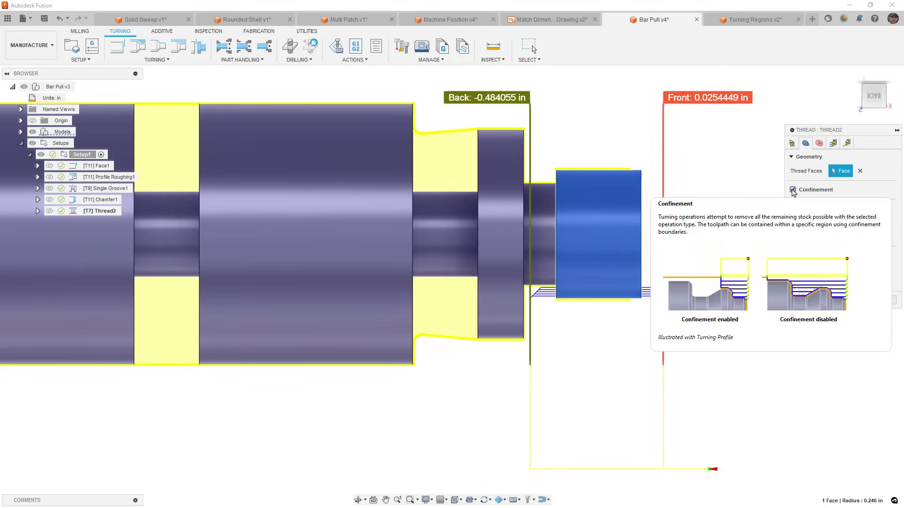
{"action": "left_click", "coordinate": [833, 144]}
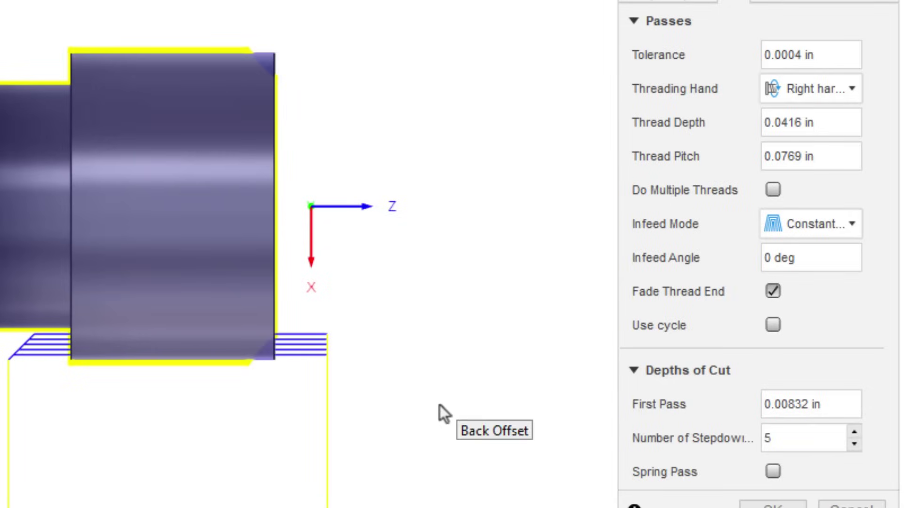
{"action": "left_click", "coordinate": [772, 505]}
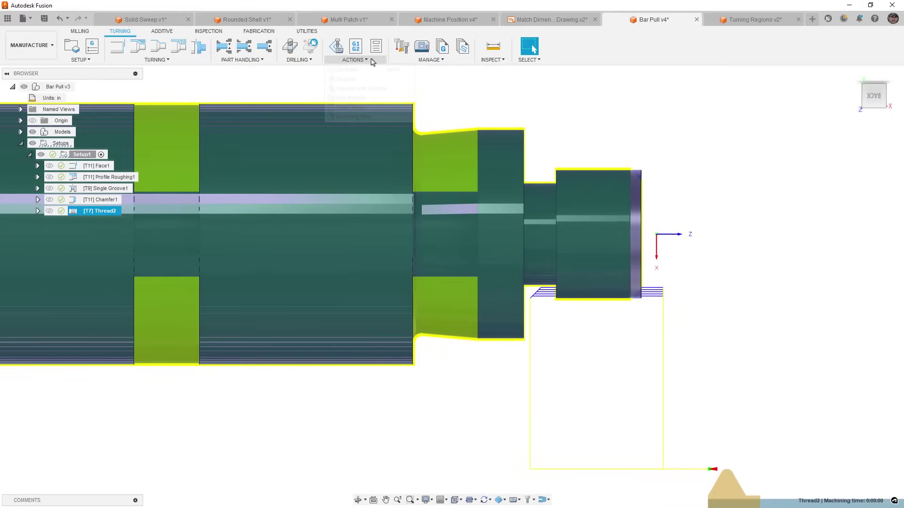
Simulate the Thread2 operation to inspect the cut thread, and exit the simulation
{"action": "left_click", "coordinate": [354, 60]}
{"action": "left_click", "coordinate": [346, 79]}
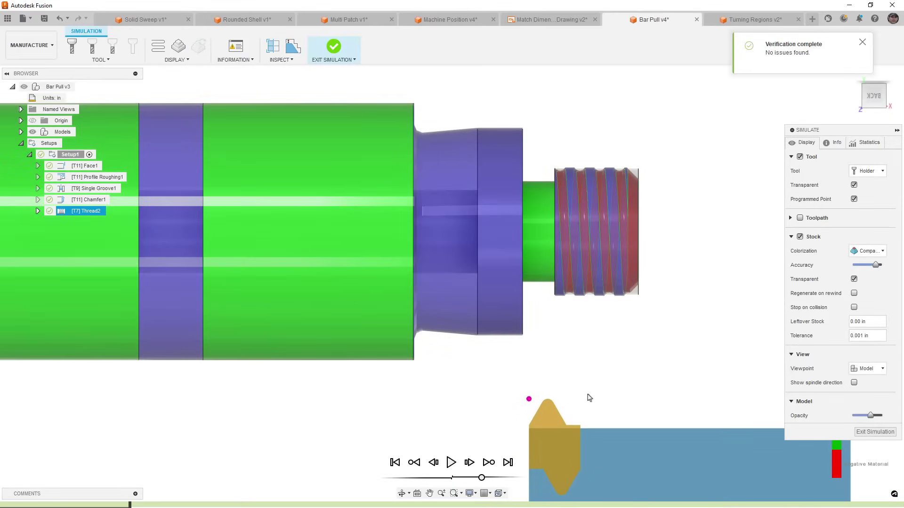
{"action": "left_click", "coordinate": [874, 431]}
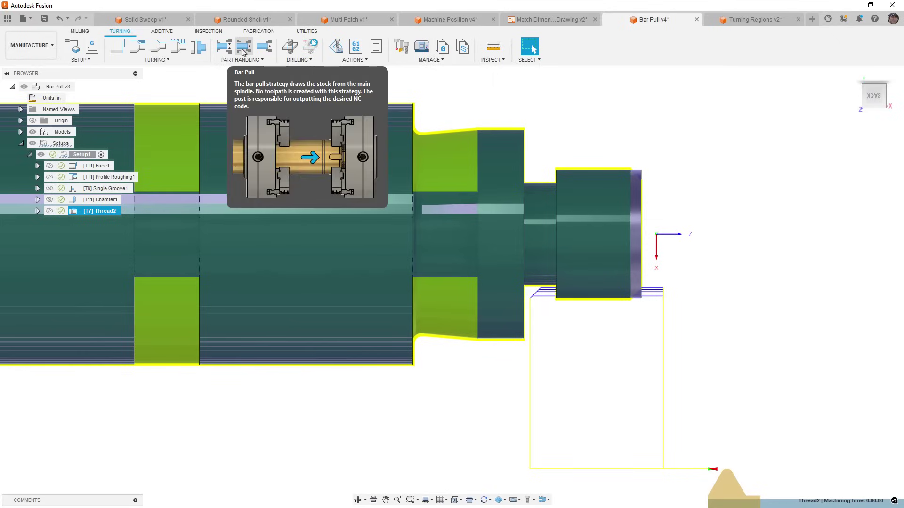
Start a Bar Pull operation, keep Compensate toolpaths as its pull mode, and toggle the option to stop the spindles
{"action": "left_click", "coordinate": [243, 53]}
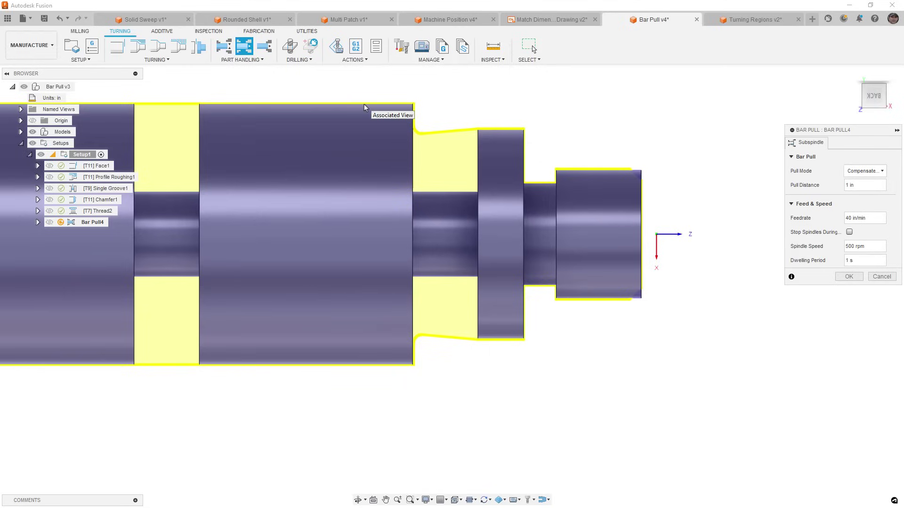
{"action": "scroll", "coordinate": [471, 358], "scroll_direction": "down", "scroll_amount": 3}
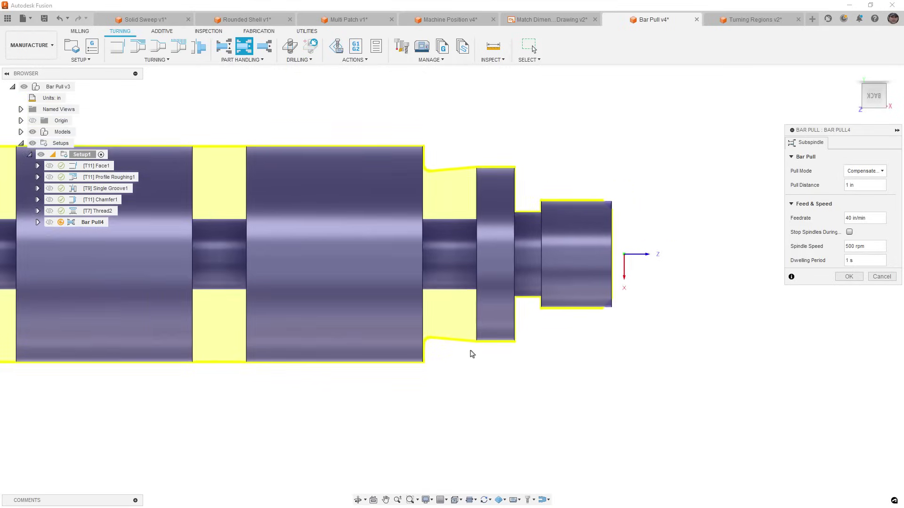
{"action": "scroll", "coordinate": [471, 379], "scroll_direction": "down", "scroll_amount": 3}
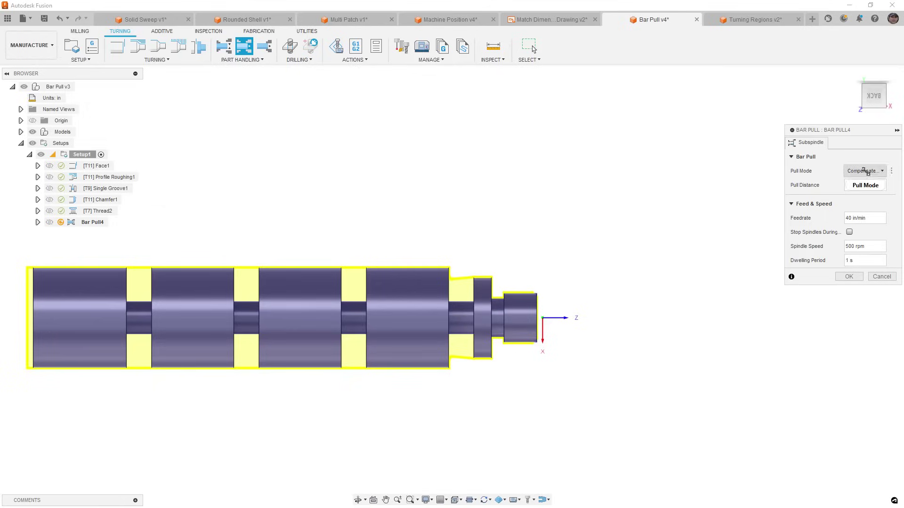
{"action": "left_click", "coordinate": [872, 171]}
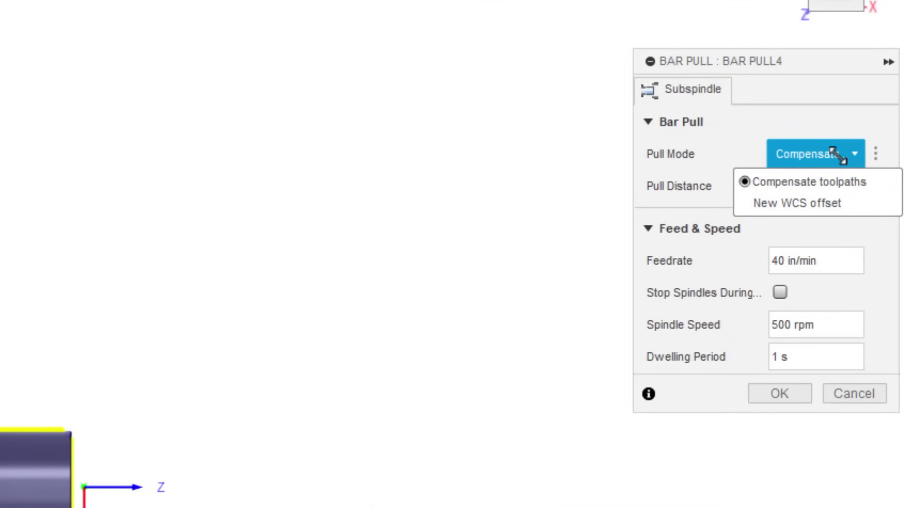
{"action": "left_click", "coordinate": [740, 144]}
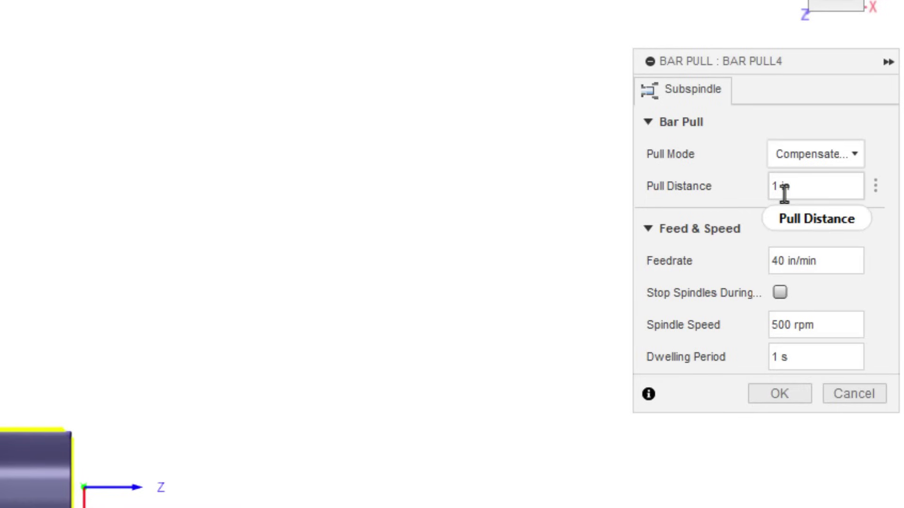
{"action": "mouse_move", "coordinate": [784, 191]}
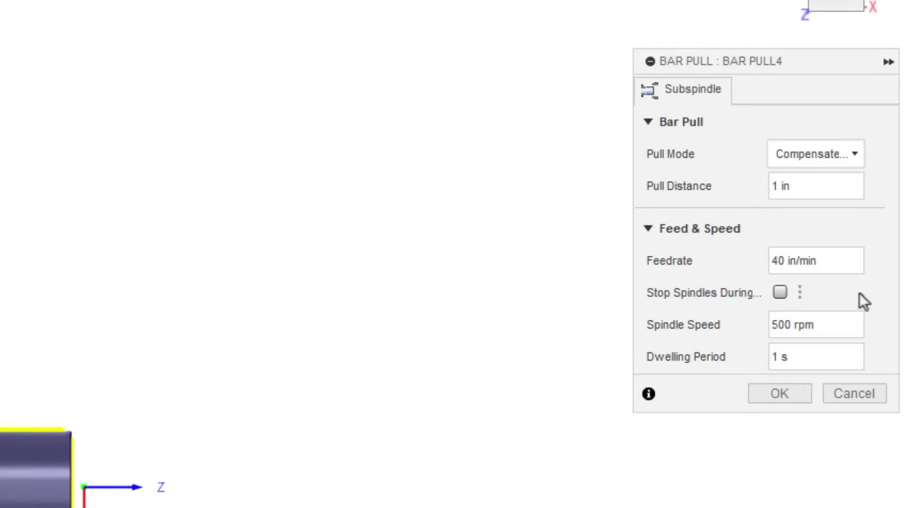
{"action": "left_click", "coordinate": [779, 293]}
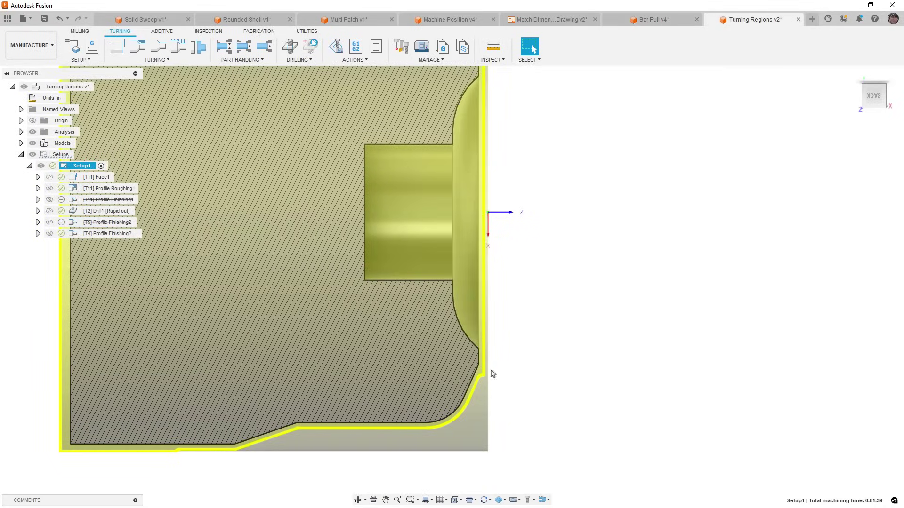
In the Turning Regions design, edit the Profile Finishing2 (2) operation with Face profiling as the turning mode and accept it
{"action": "double_click", "coordinate": [74, 233]}
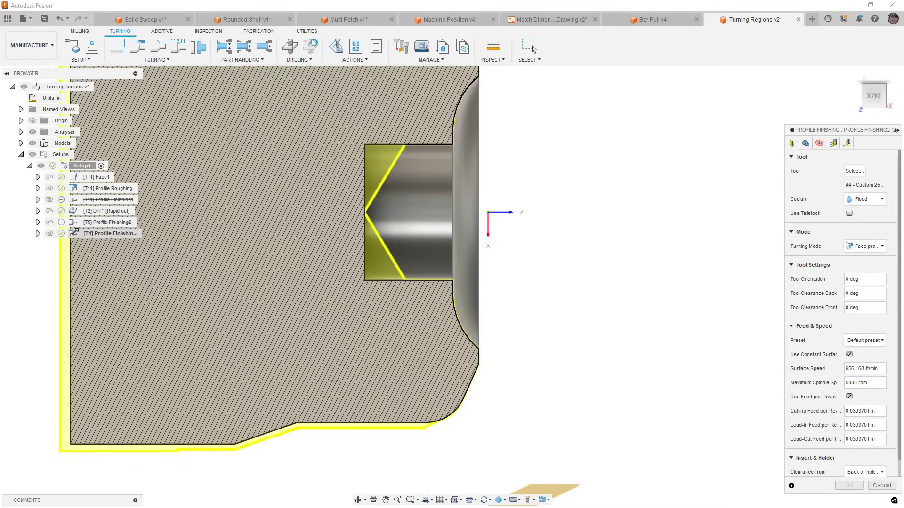
{"action": "left_click", "coordinate": [881, 246]}
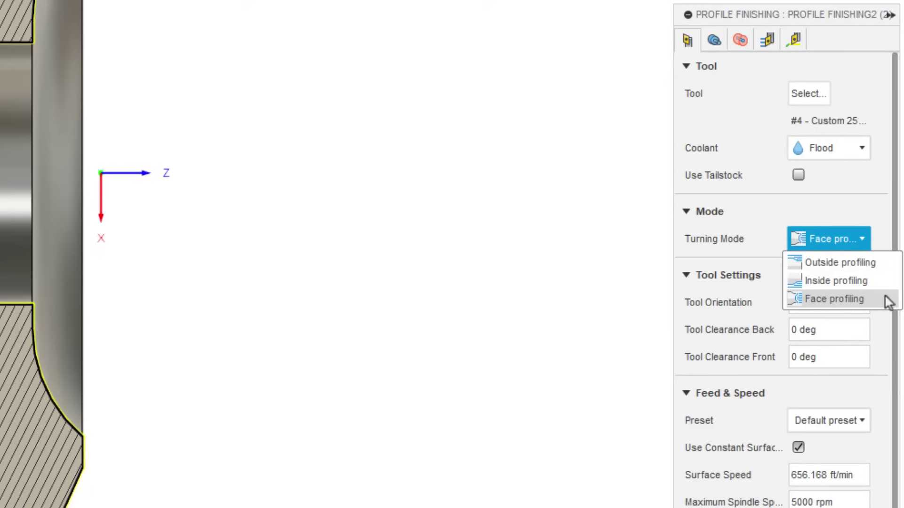
{"action": "left_click", "coordinate": [888, 290]}
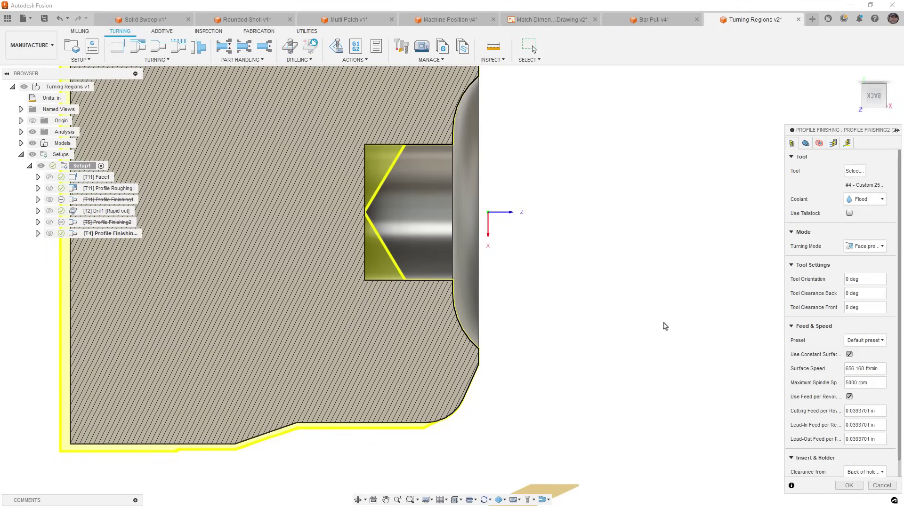
{"action": "left_click", "coordinate": [847, 485]}
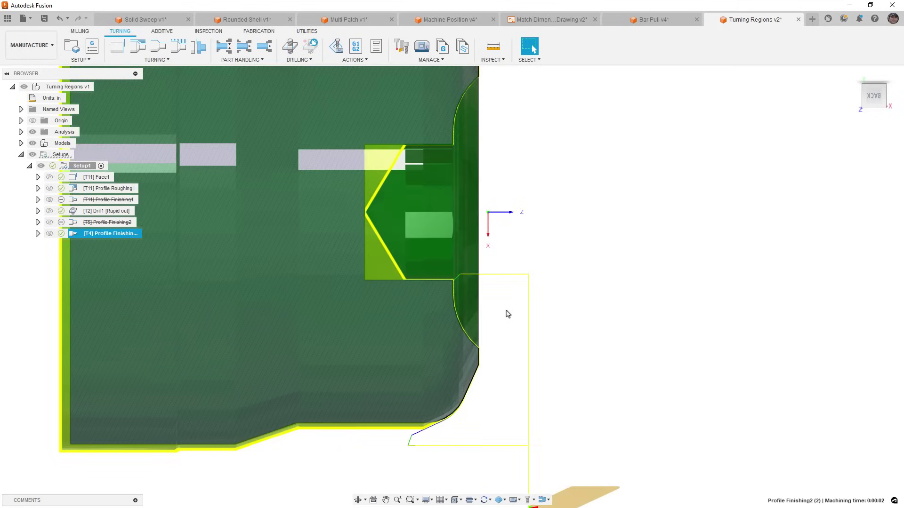
Simulate the Profile Finishing2 (2) face profiling toolpath, exit the simulation, and clear the operation selection
{"action": "left_click", "coordinate": [356, 59]}
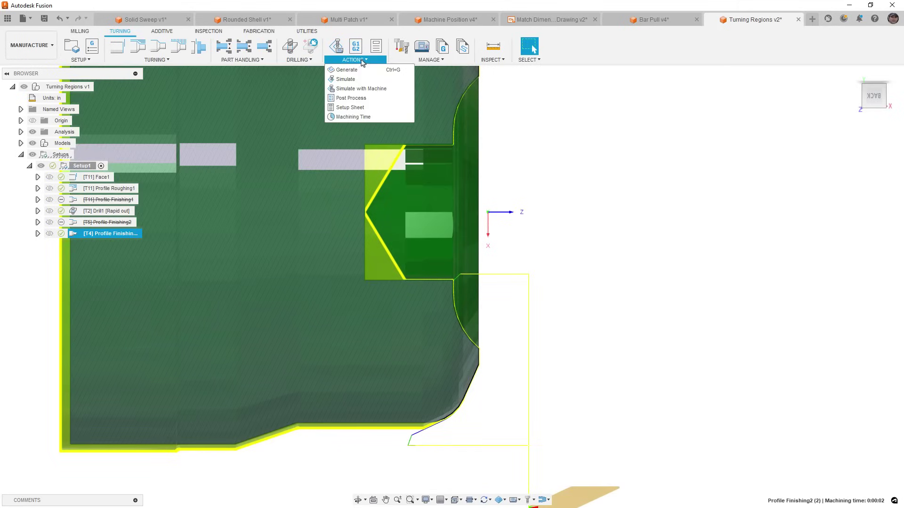
{"action": "left_click", "coordinate": [360, 79]}
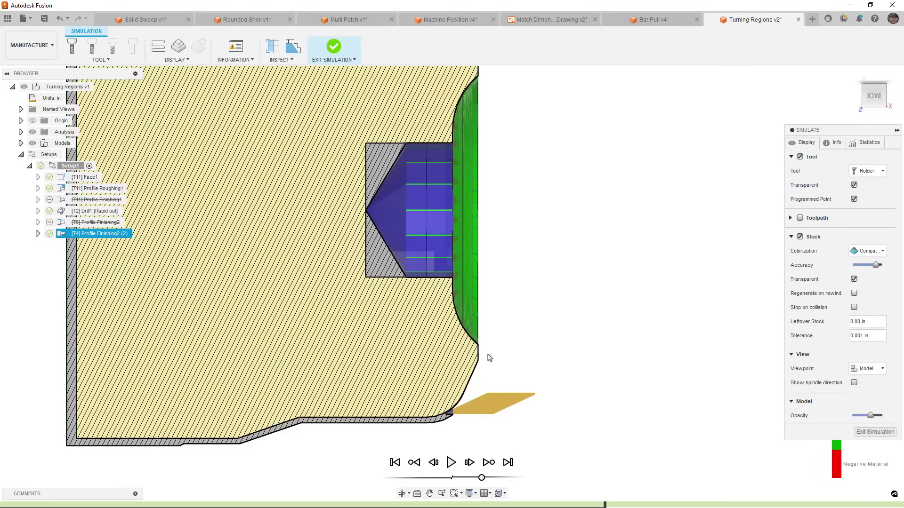
{"action": "left_click", "coordinate": [875, 431]}
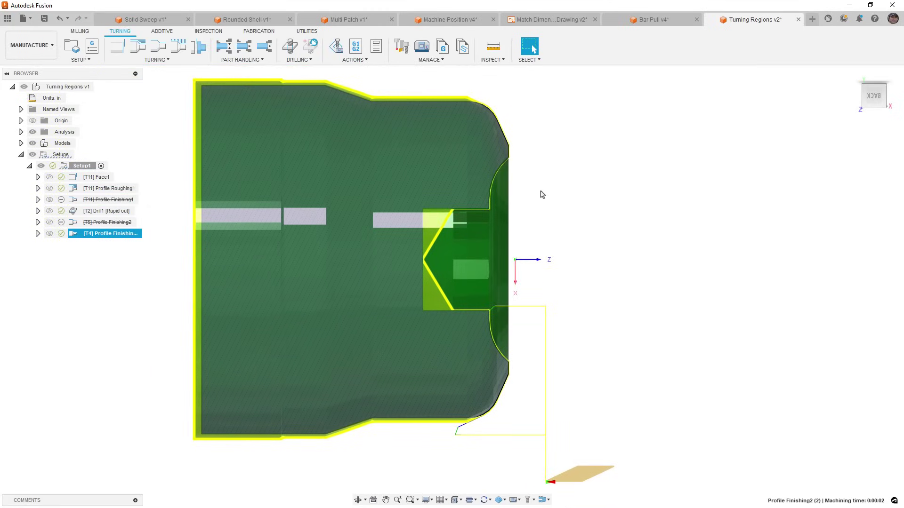
{"action": "left_click", "coordinate": [642, 267]}
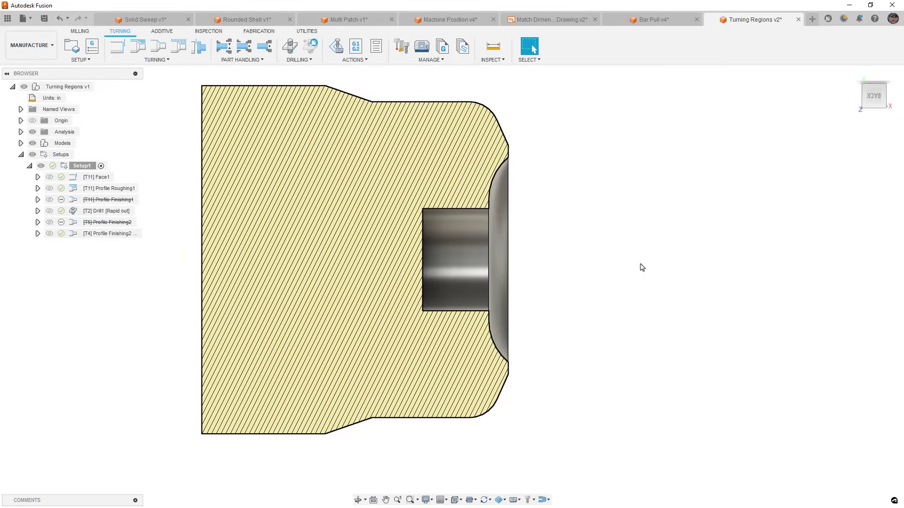
{"action": "left_click", "coordinate": [874, 19]}
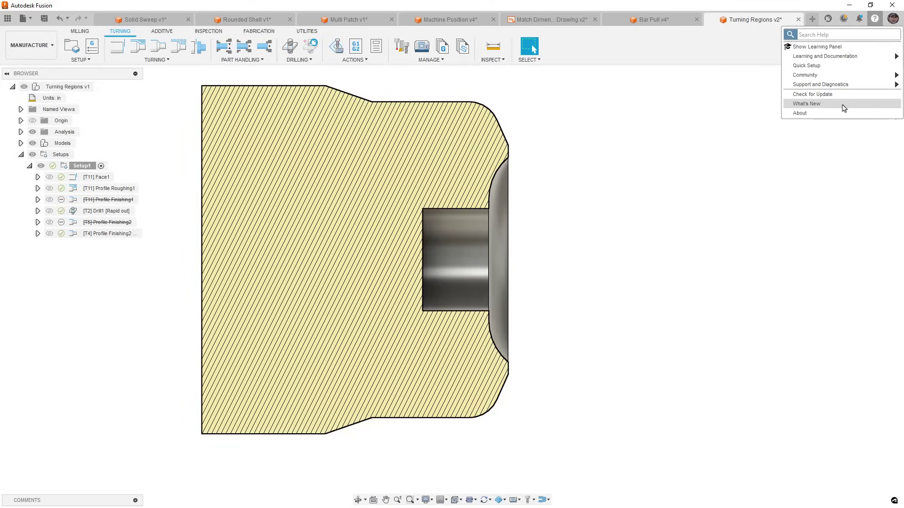
{"action": "left_click", "coordinate": [567, 241]}
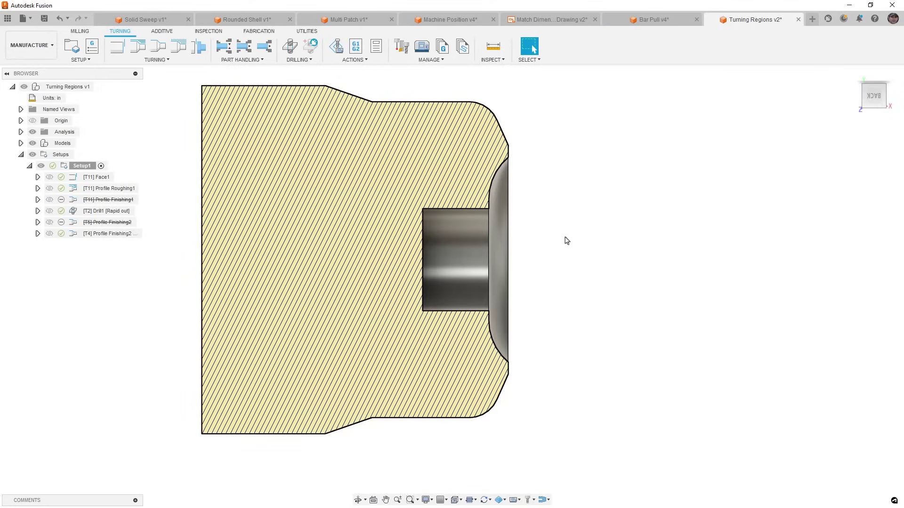